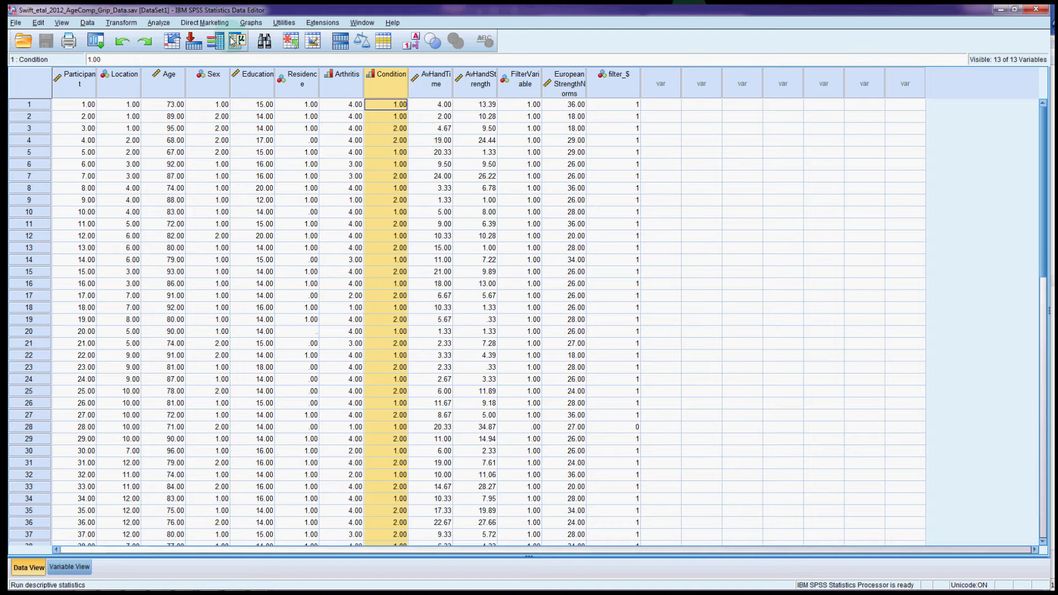
Select the AvHandStrength column, open the Chart Builder and reset its previous chart setup.
left_click(479, 89)
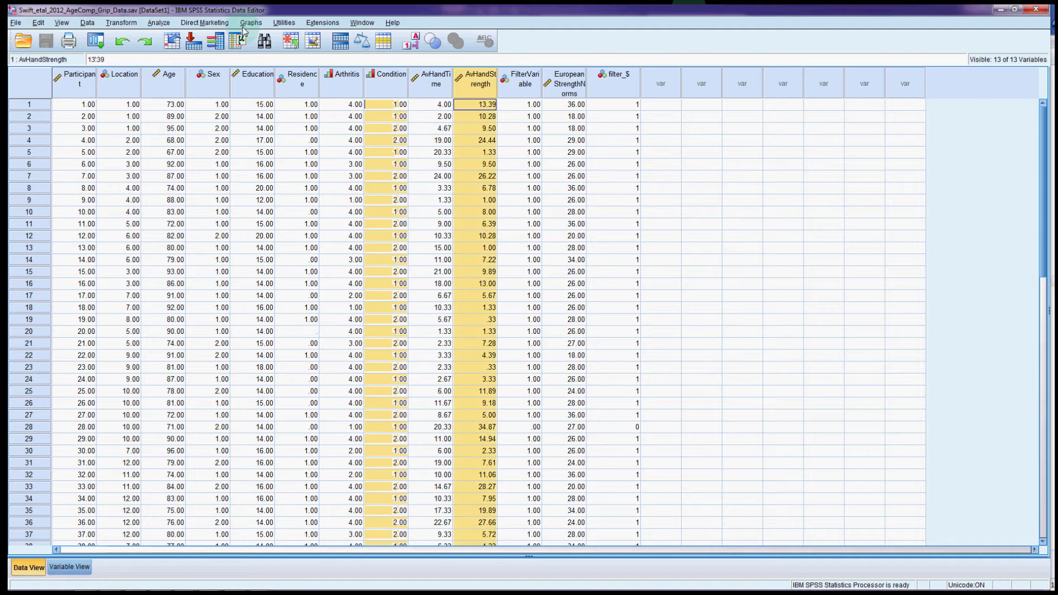
left_click(251, 23)
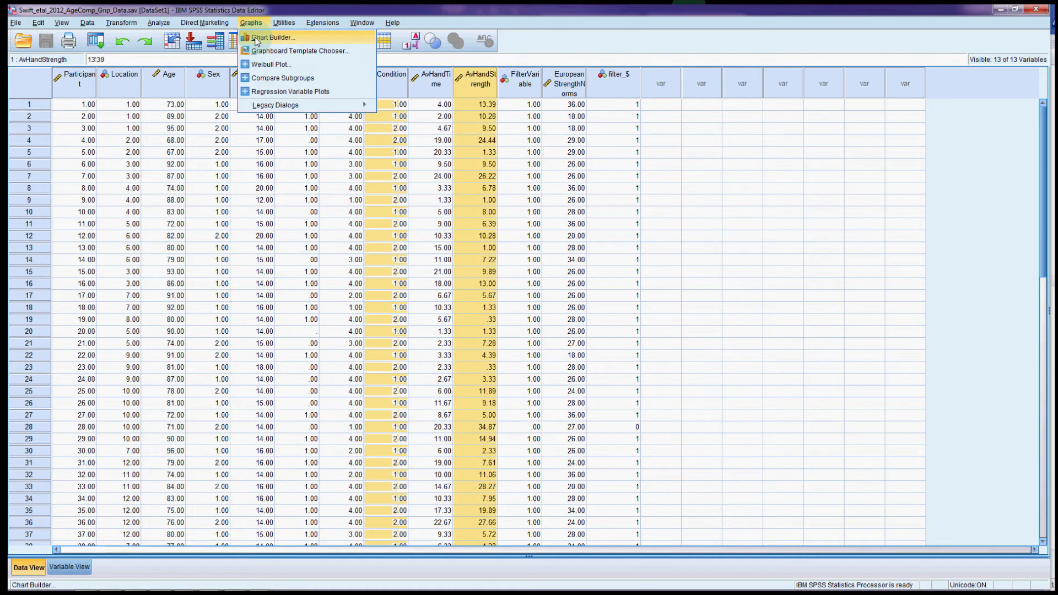
left_click(257, 38)
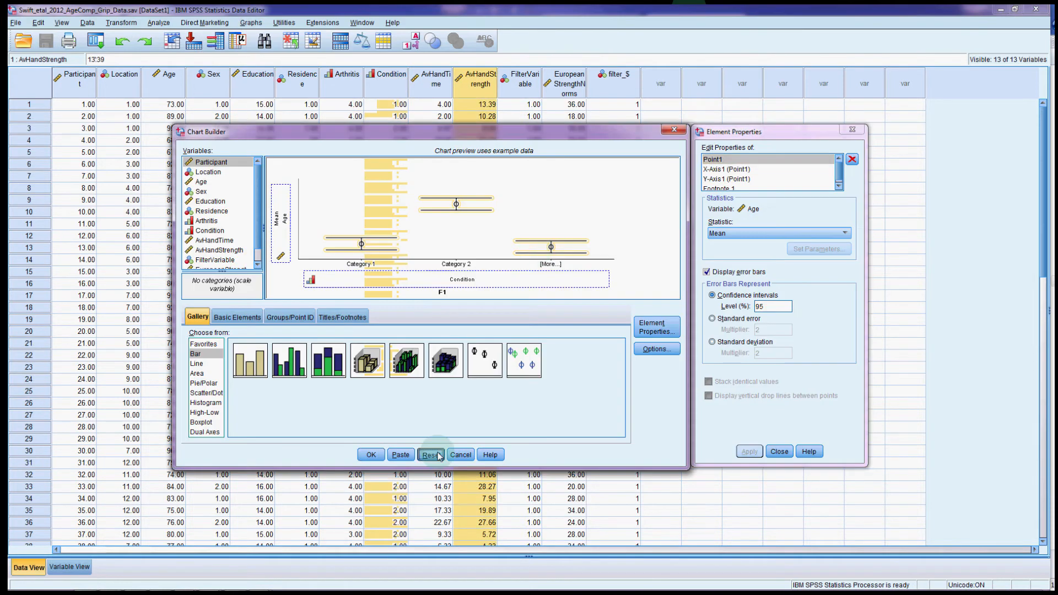
left_click(461, 454)
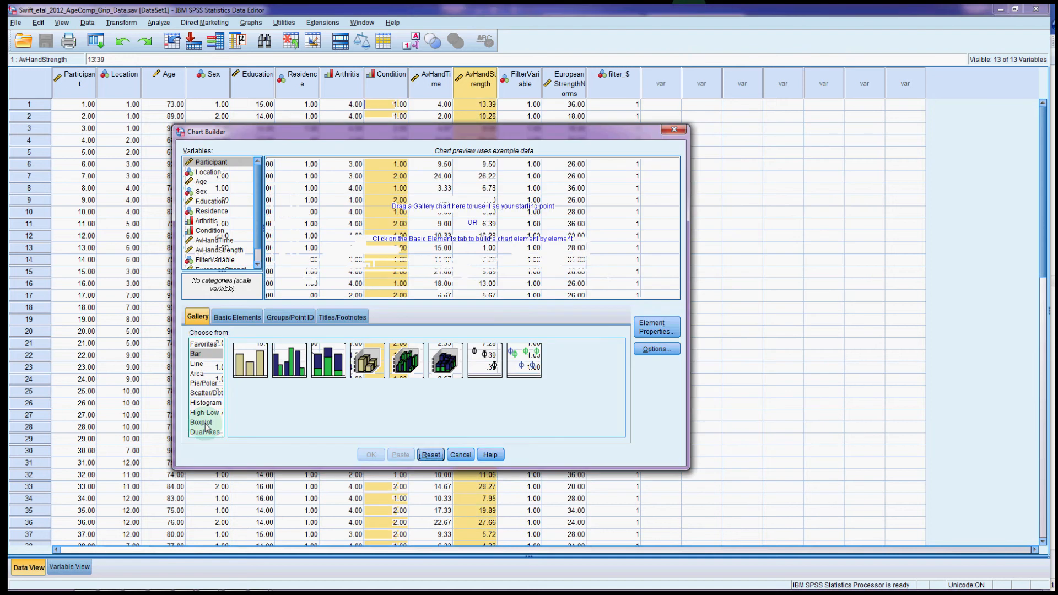
Generate a simple boxplot with AvHandStrength on the y-axis and Condition on the x-axis.
left_click(202, 423)
left_click_drag(367, 261, 338, 212)
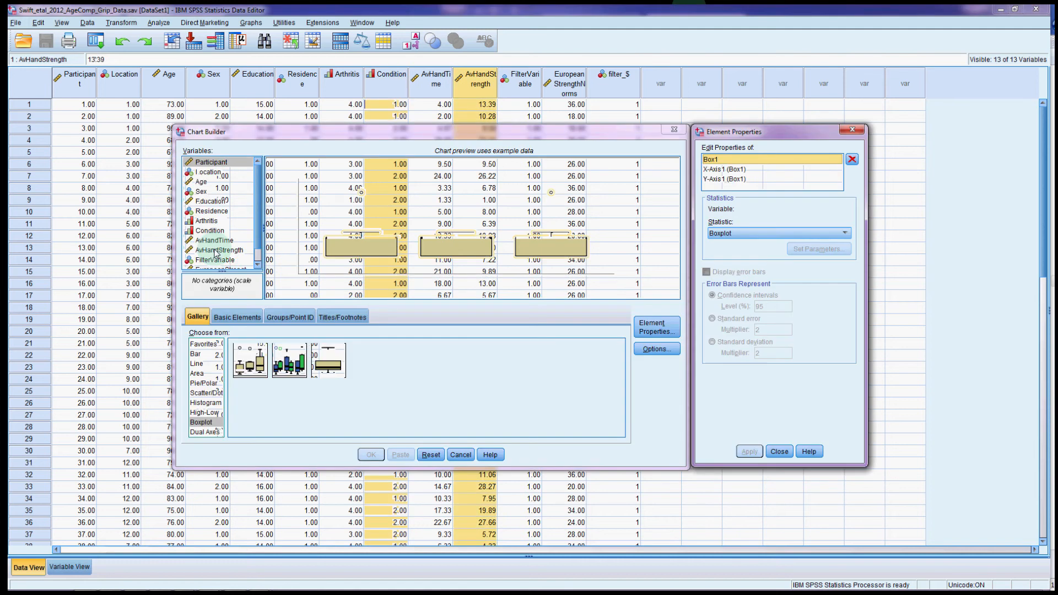
left_click_drag(216, 252, 280, 242)
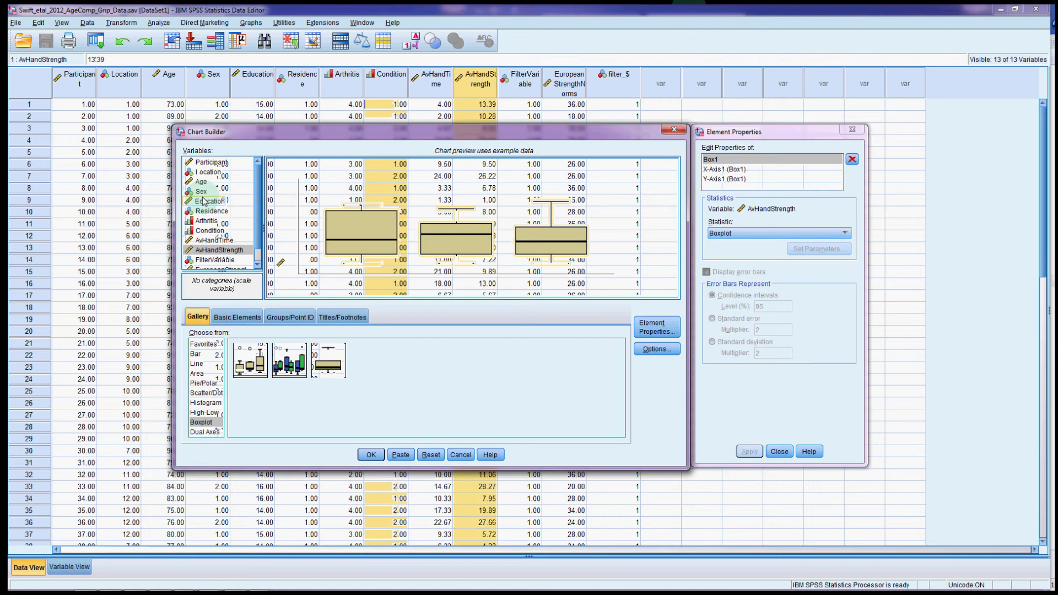
left_click_drag(204, 201, 349, 277)
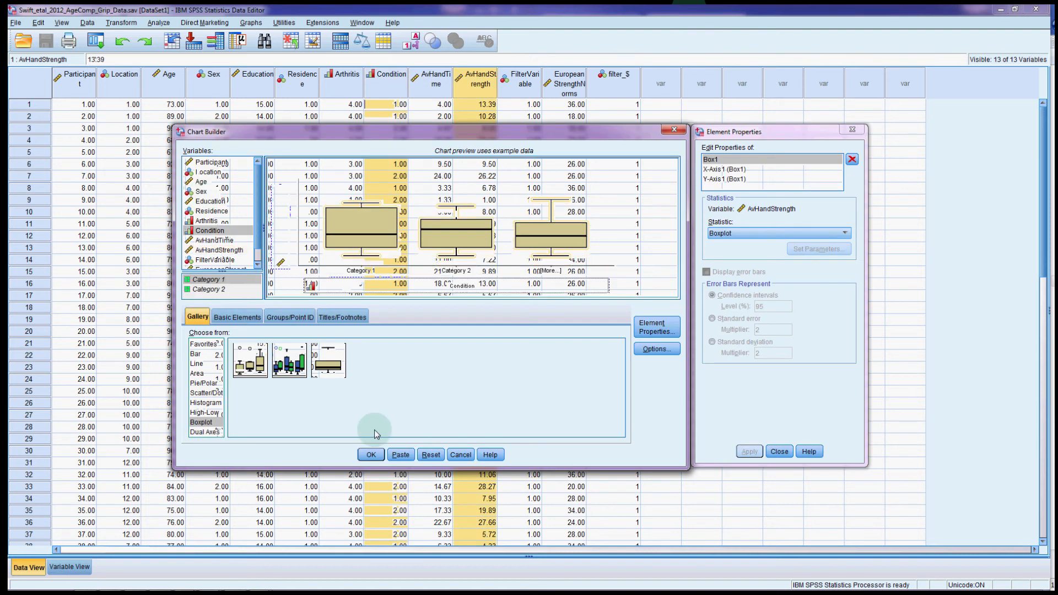
left_click(371, 454)
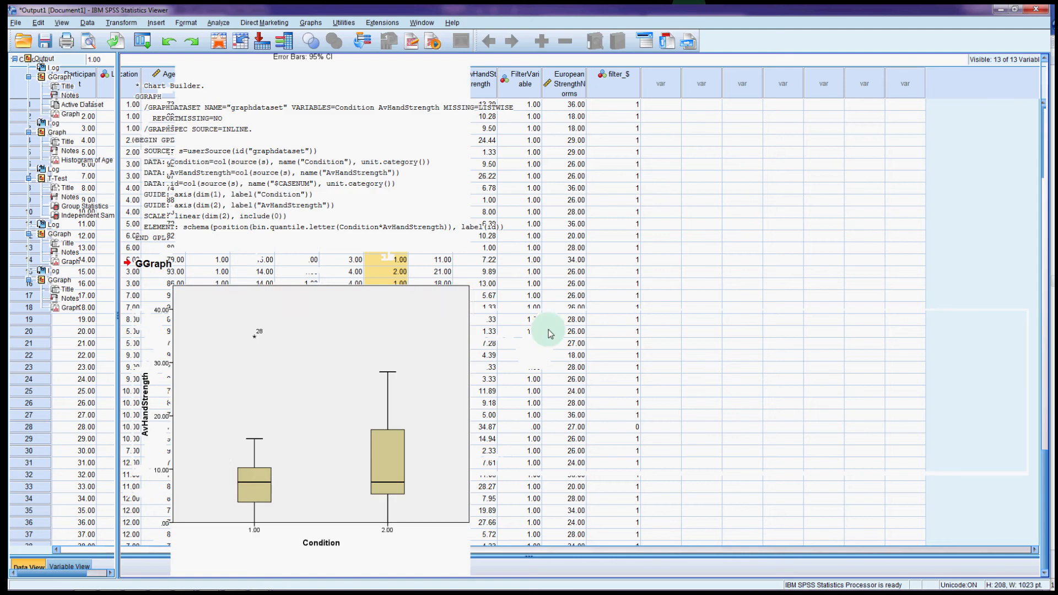
left_click(217, 454)
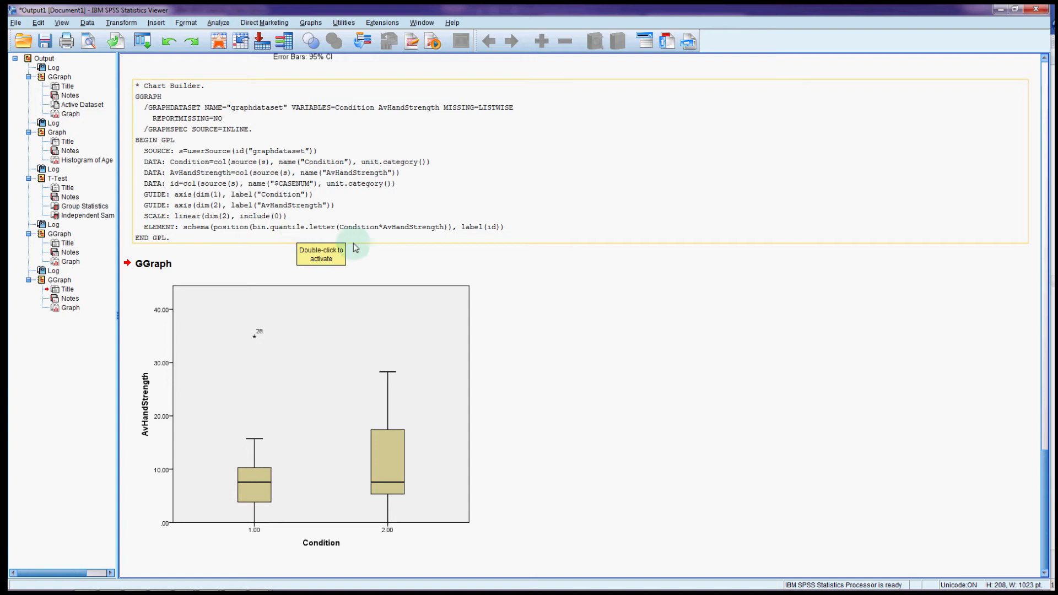
left_click(312, 22)
left_click(322, 35)
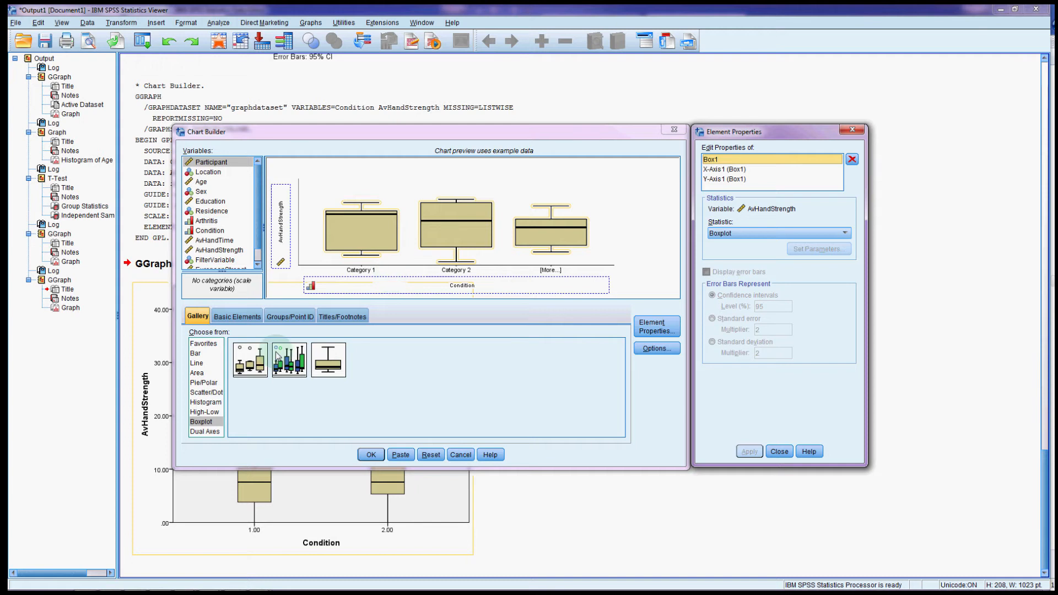
left_click(460, 455)
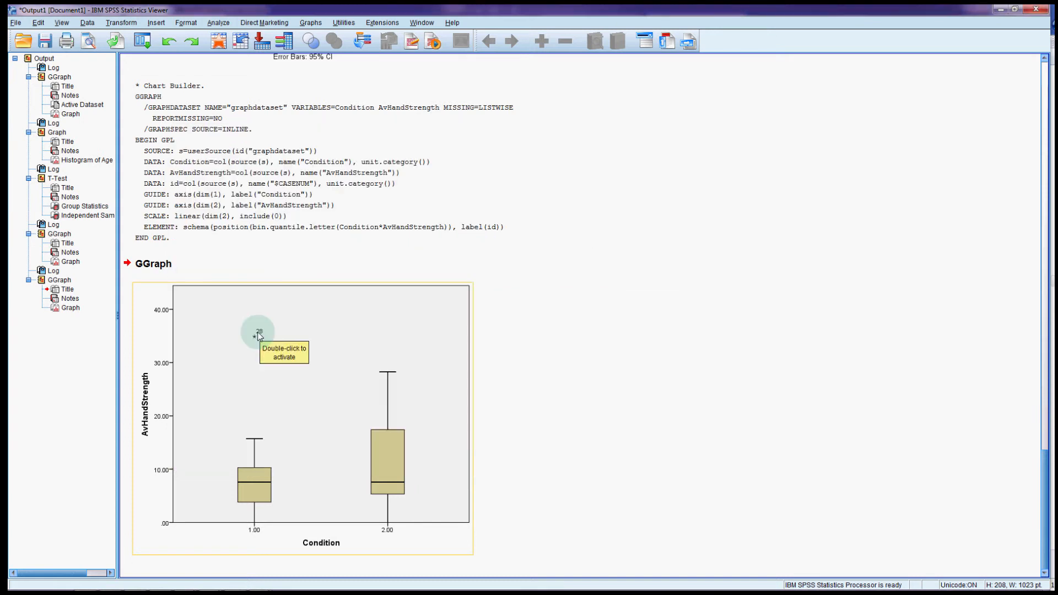
Generate a legacy histogram of AvHandStrength instead of Age, with the normal curve displayed and Condition as the row panel.
left_click(312, 23)
mouse_move(372, 107)
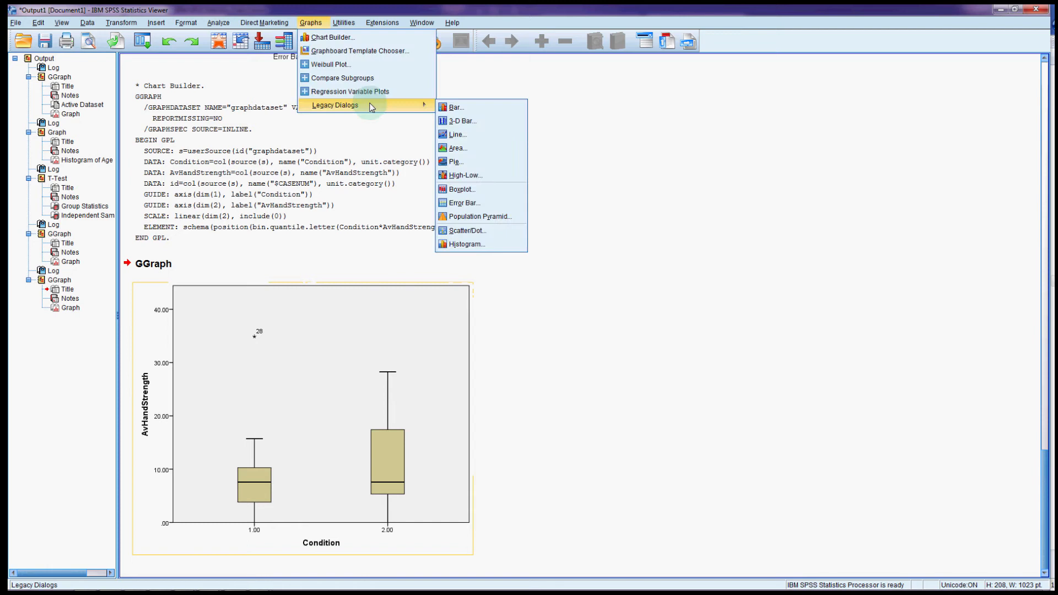
left_click(468, 245)
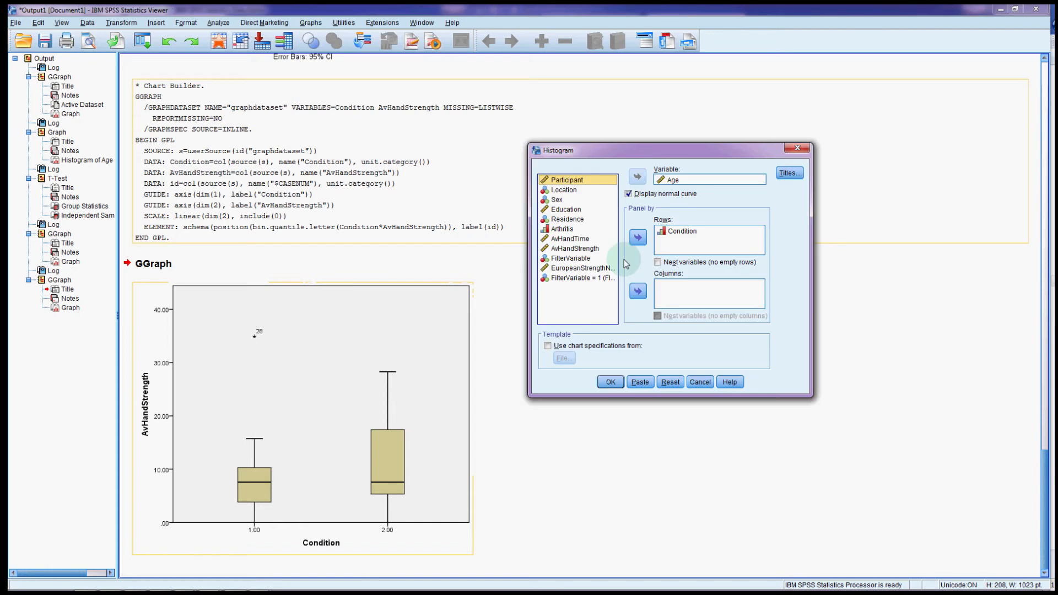
left_click(655, 181)
key("Escape")
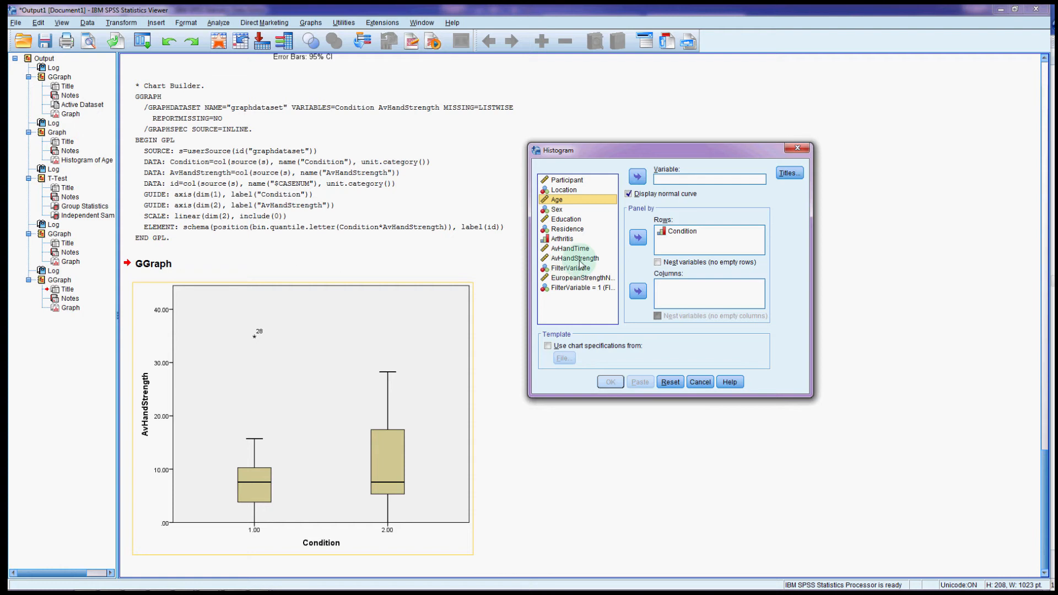
left_click(578, 259)
left_click(638, 175)
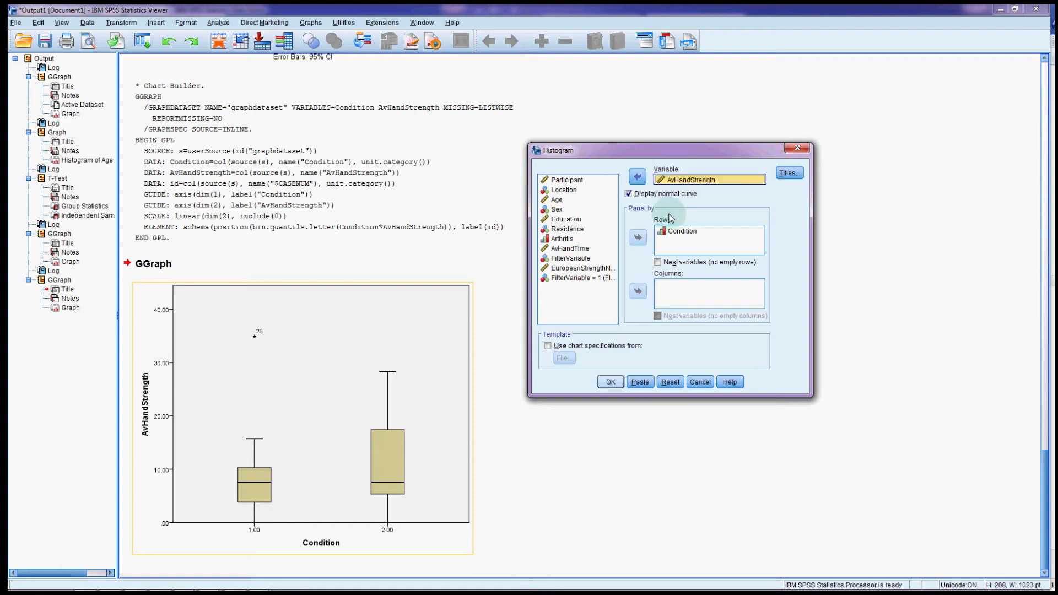
left_click(611, 382)
left_click(258, 334)
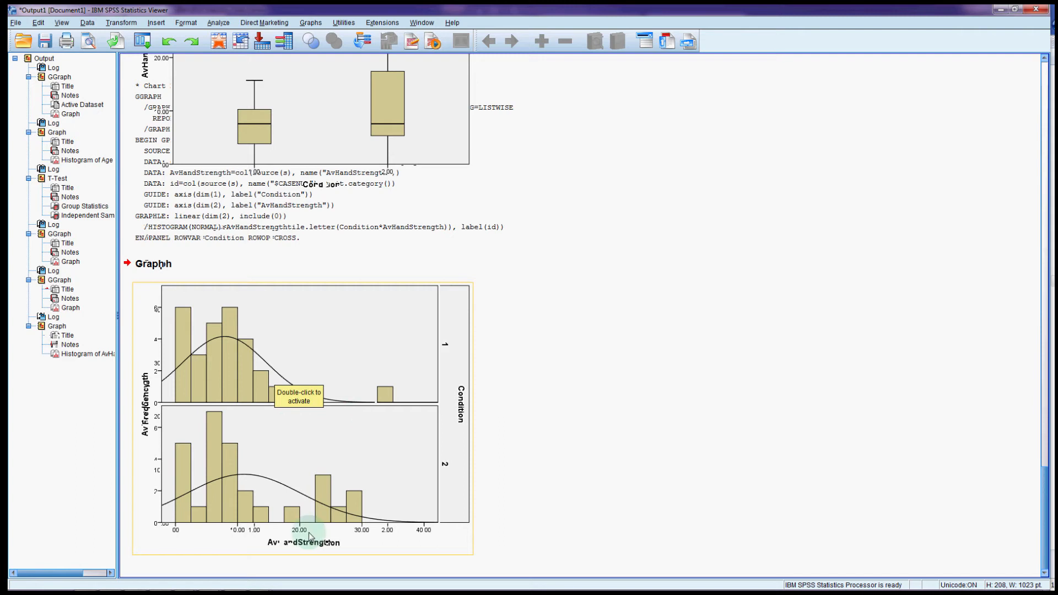
Switch to the data file and locate the filter_$ value of case 28.
mouse_move(252, 589)
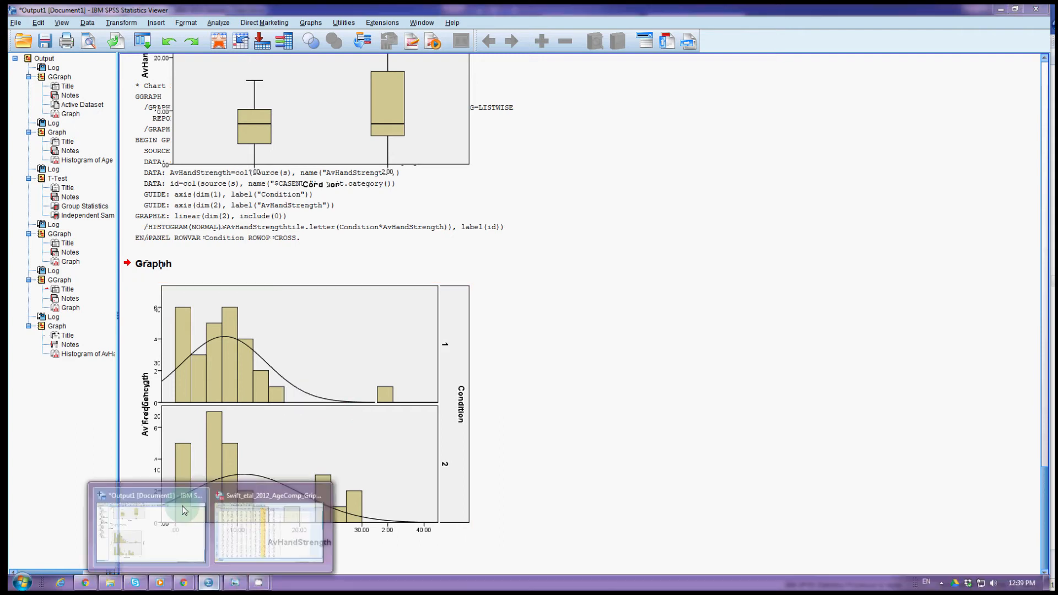
left_click(258, 498)
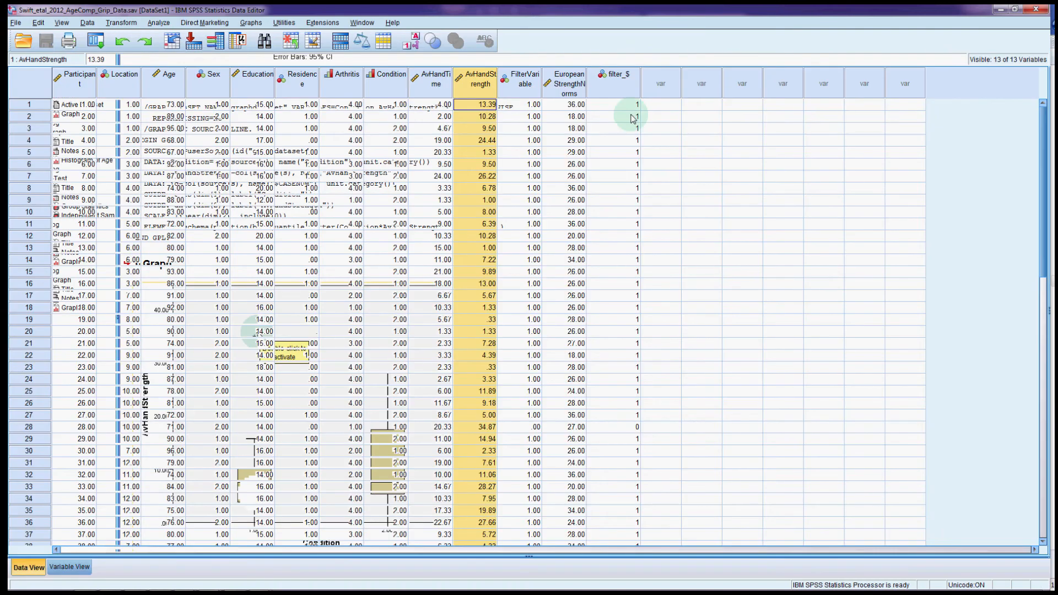
scroll(633, 158, "down", 4)
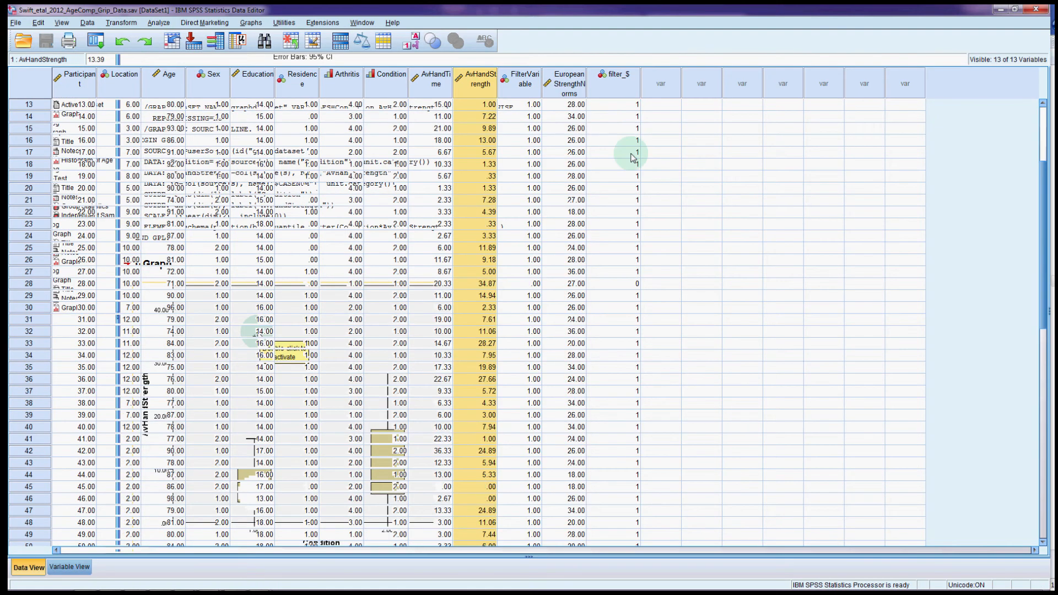
scroll(632, 159, "up", 4)
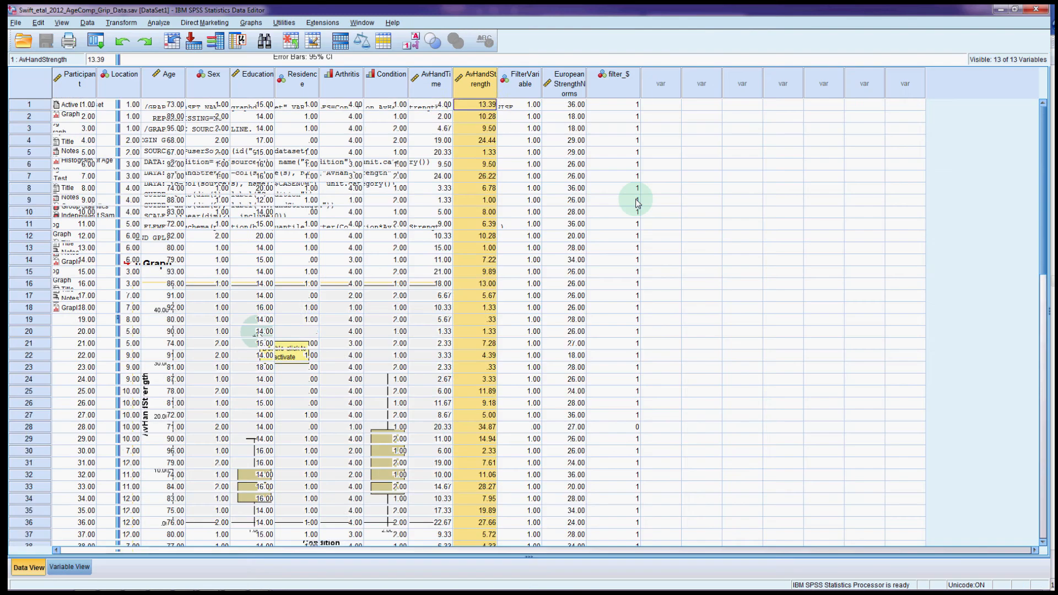
scroll(636, 203, "down", 2)
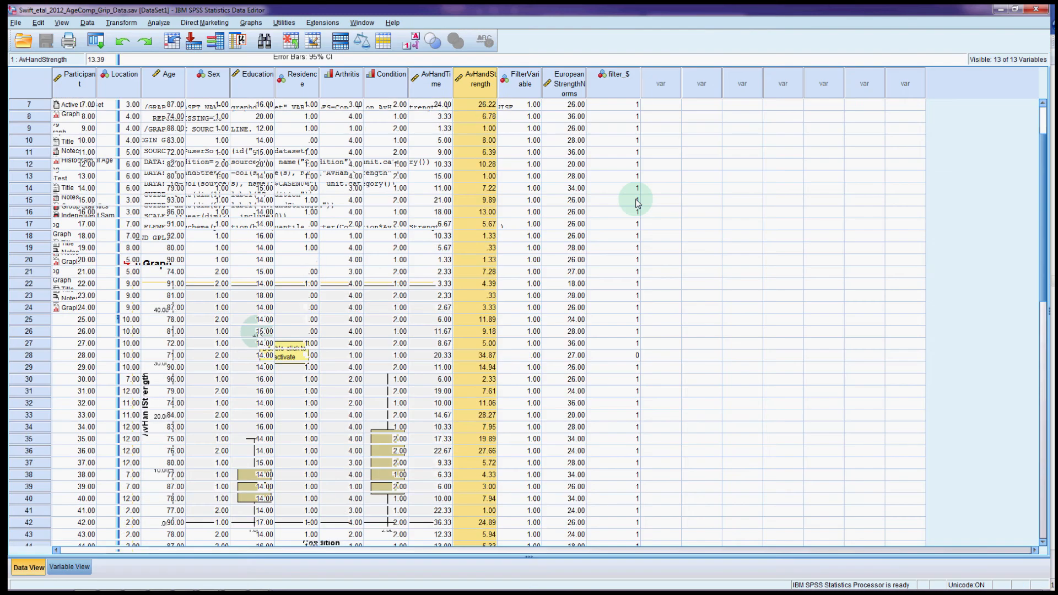
scroll(636, 203, "down", 2)
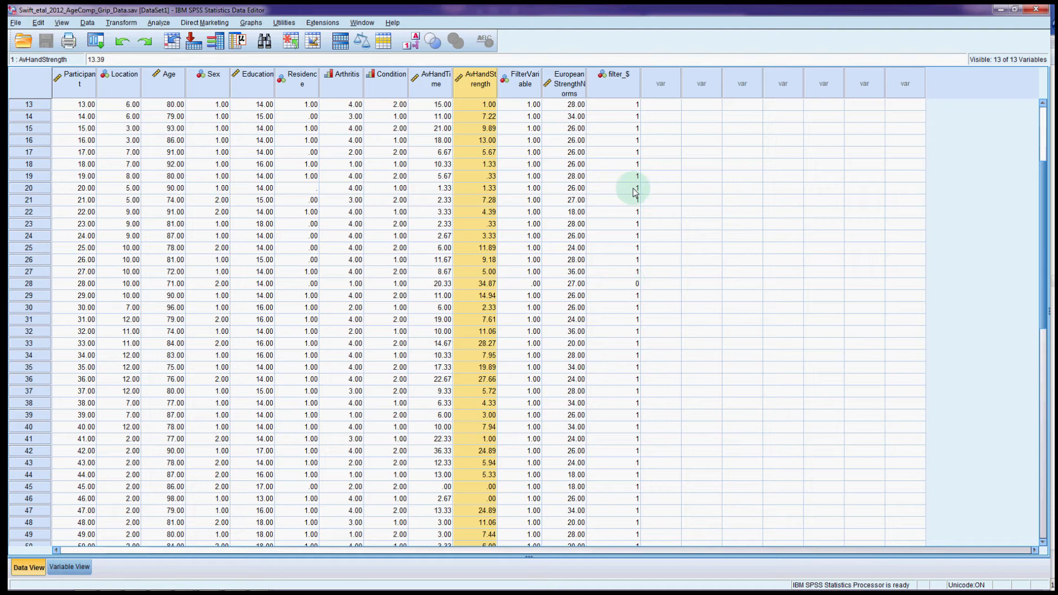
left_click(628, 284)
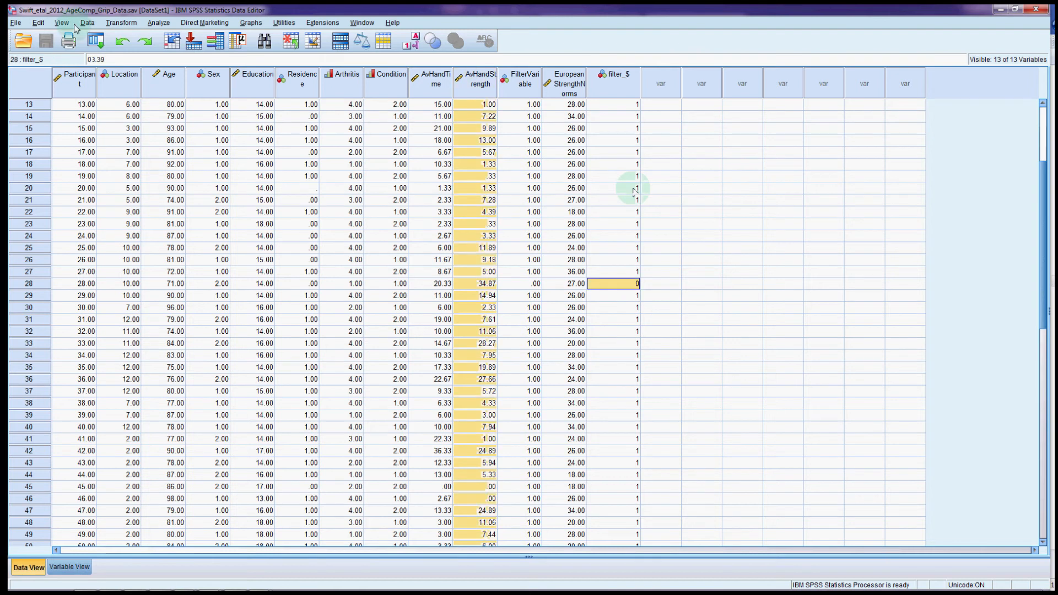
Filter out unselected cases using FilterVariable = 1 (filter_$) as the filter variable.
left_click(87, 23)
left_click(116, 362)
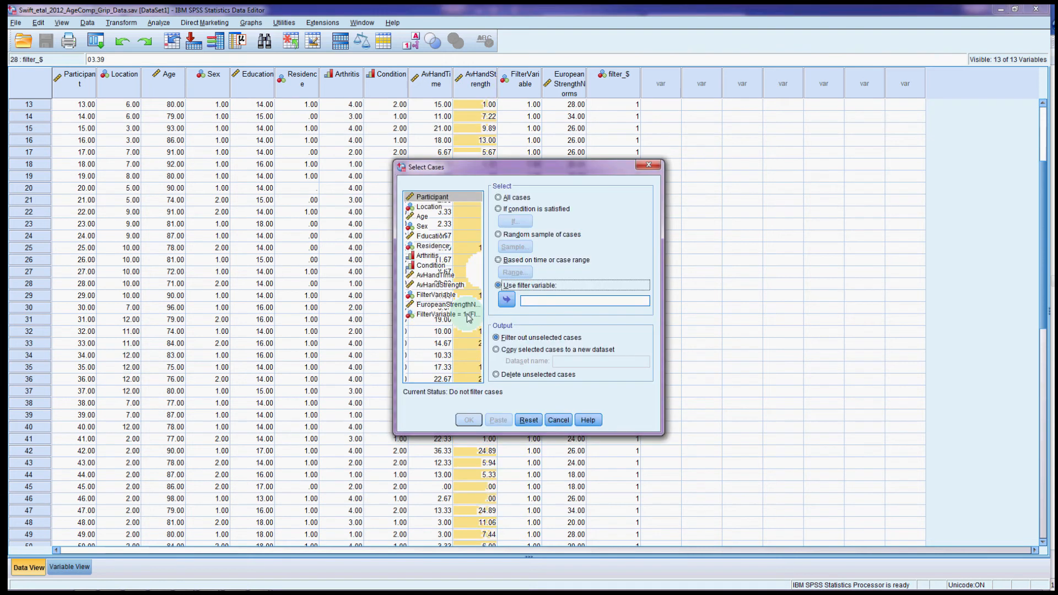
left_click_drag(469, 318, 518, 298)
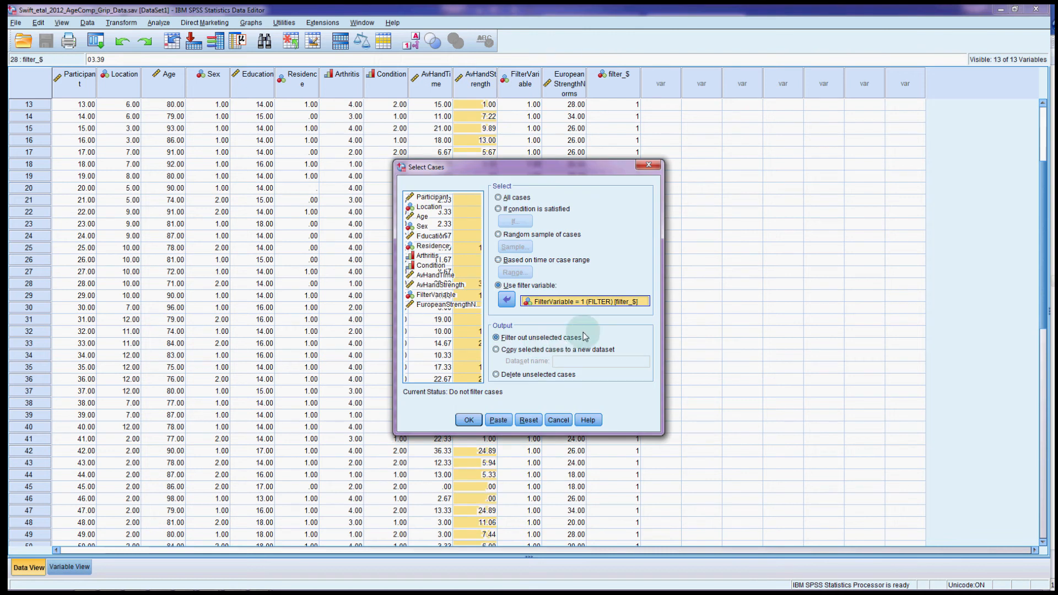
left_click(479, 424)
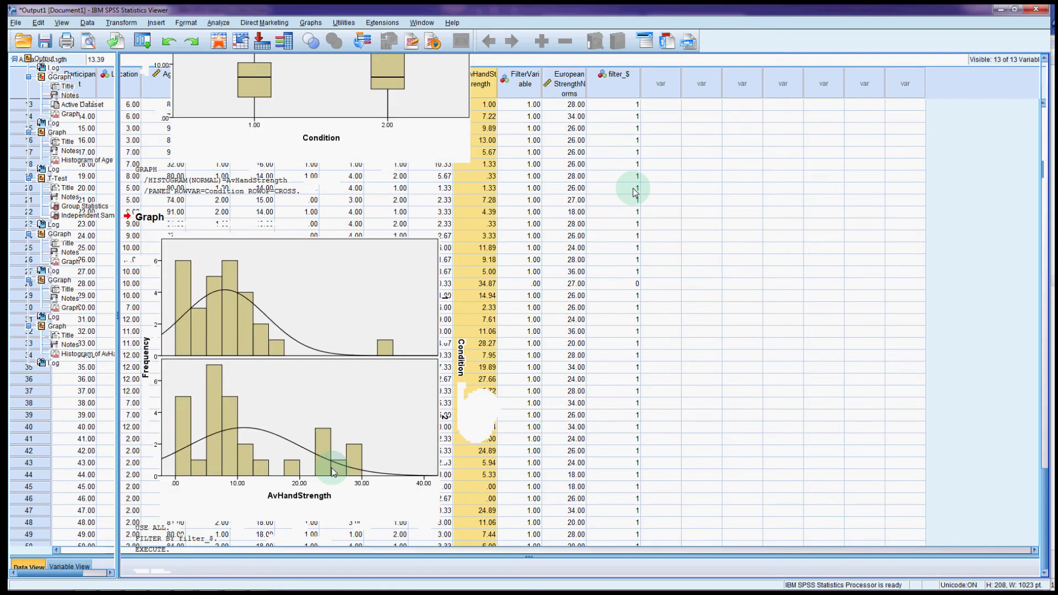
Generate the boxplot of AvHandStrength by Condition again on the filtered cases.
left_click(152, 548)
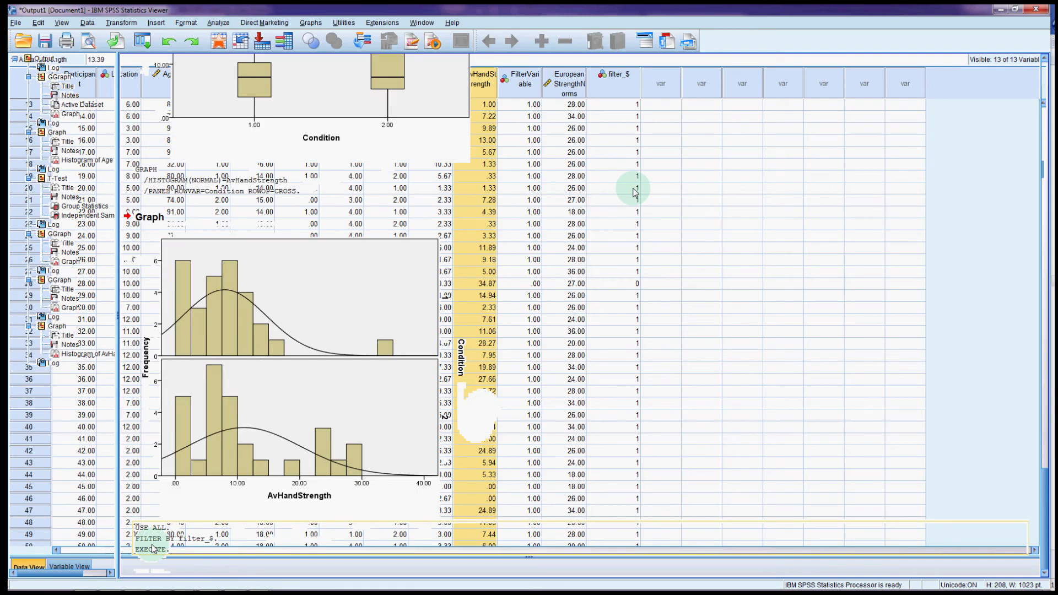
left_click(364, 187)
left_click(311, 23)
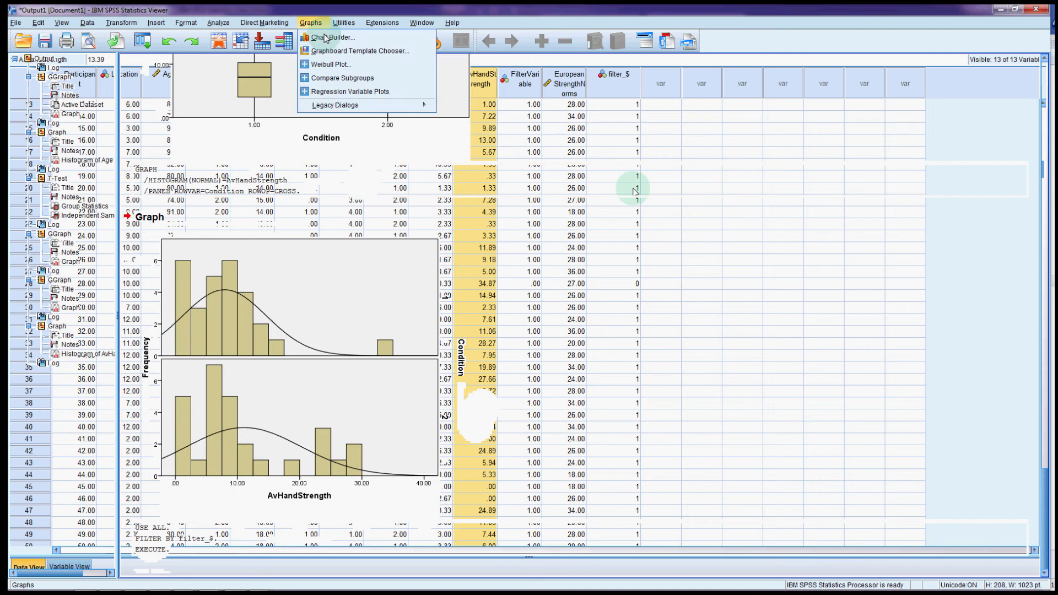
left_click(325, 38)
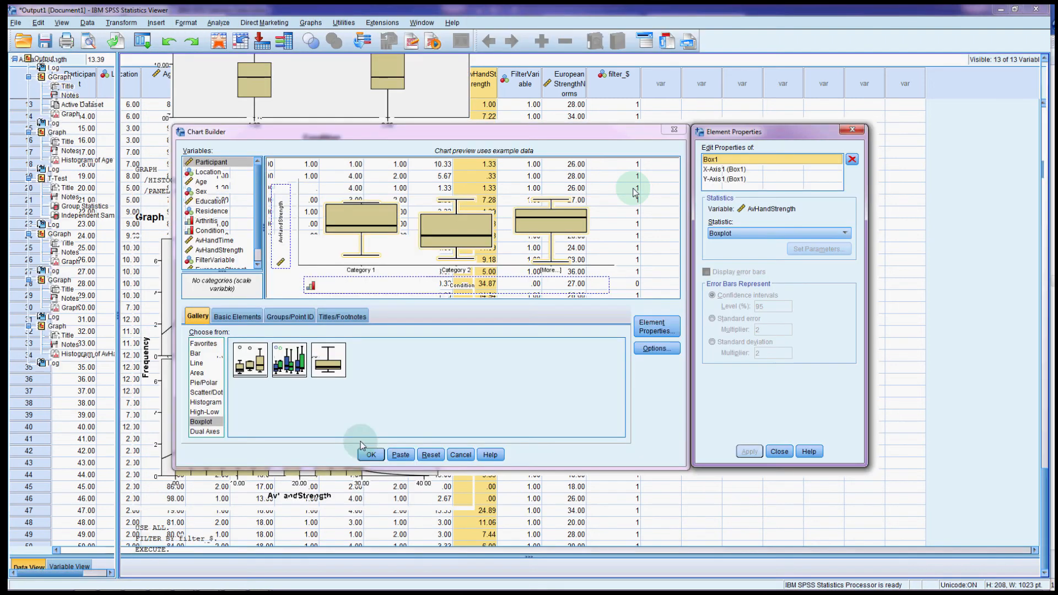
left_click(371, 455)
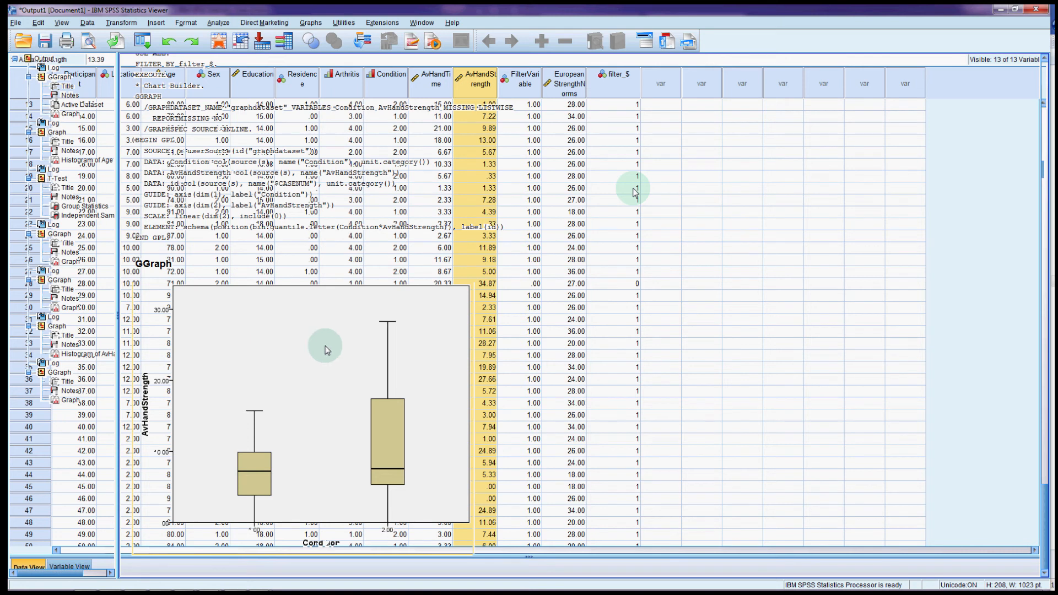
Run an independent-samples t-test with AvHandStrength instead of Age as the test variable, grouped by Condition(1 2).
left_click(316, 178)
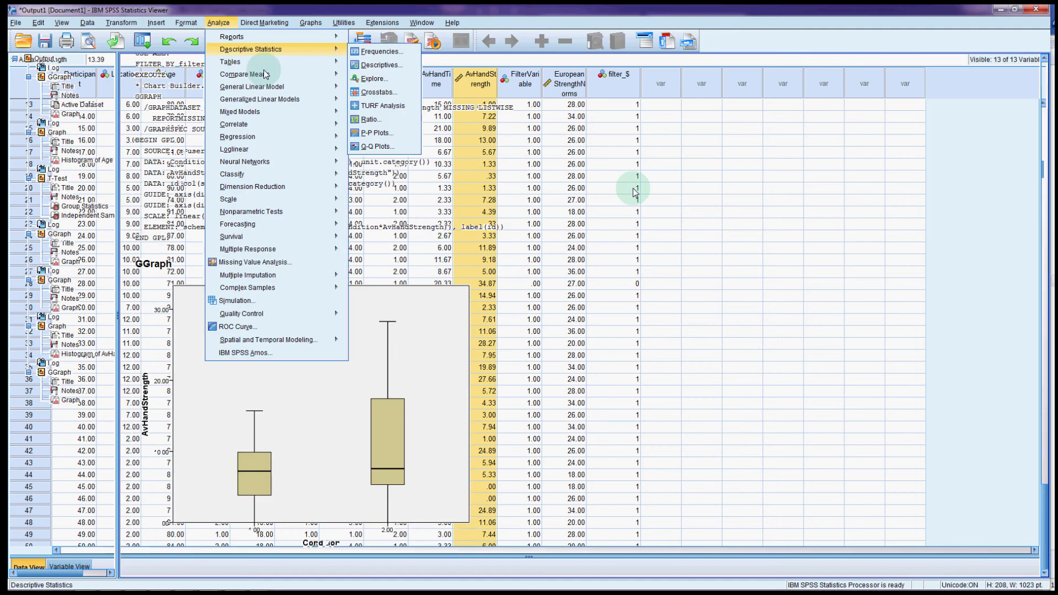
mouse_move(264, 74)
left_click(440, 106)
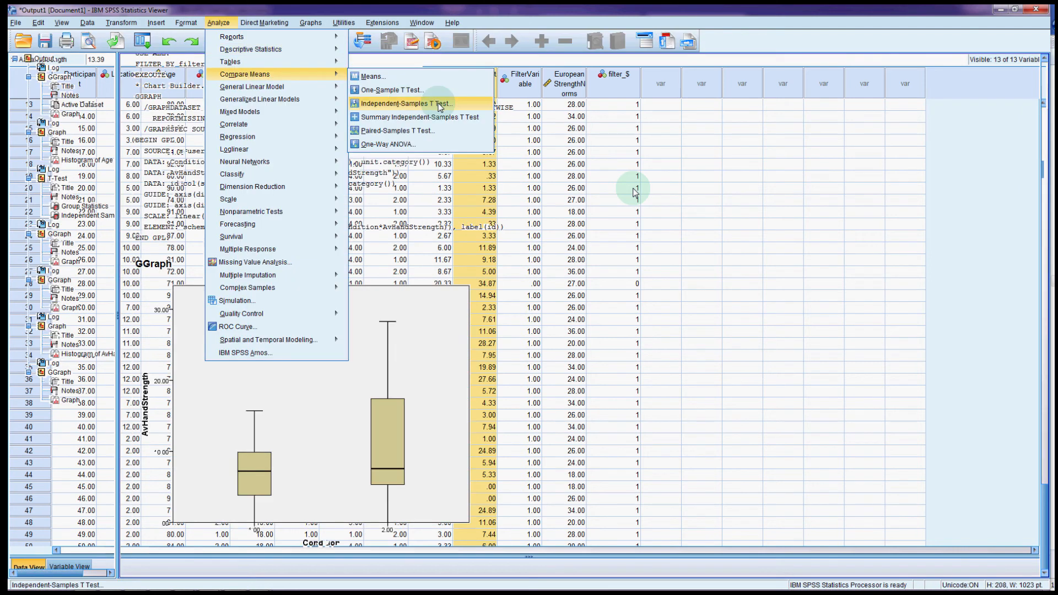
left_click(507, 269)
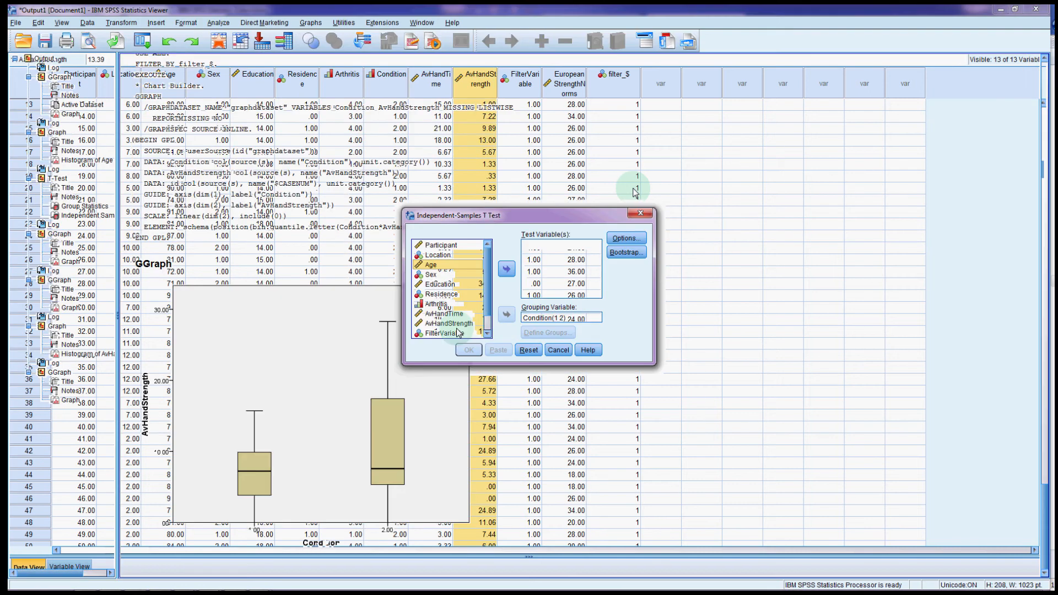
left_click(449, 323)
left_click(506, 270)
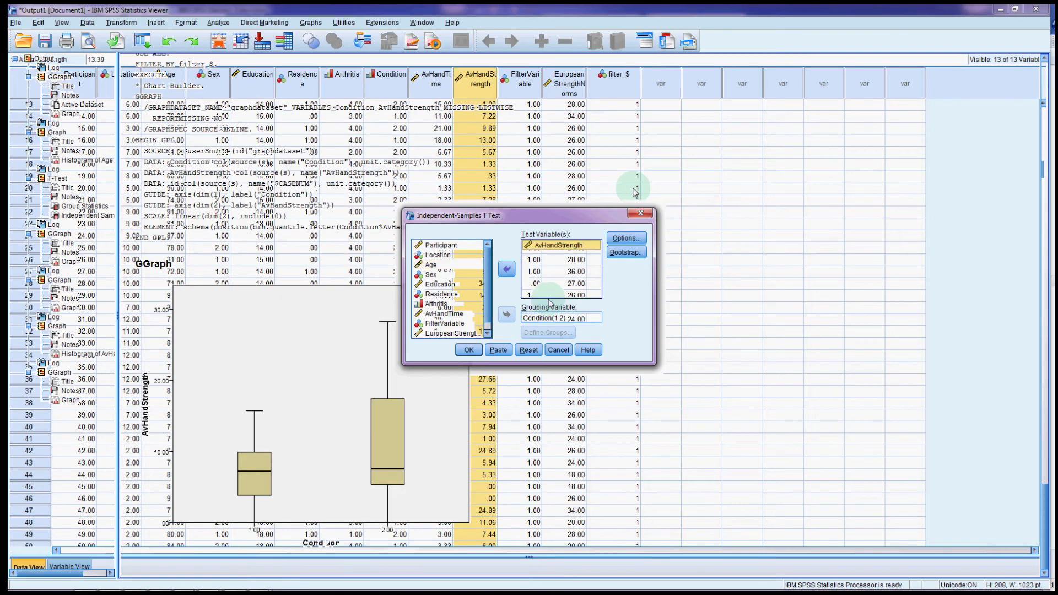
left_click(469, 350)
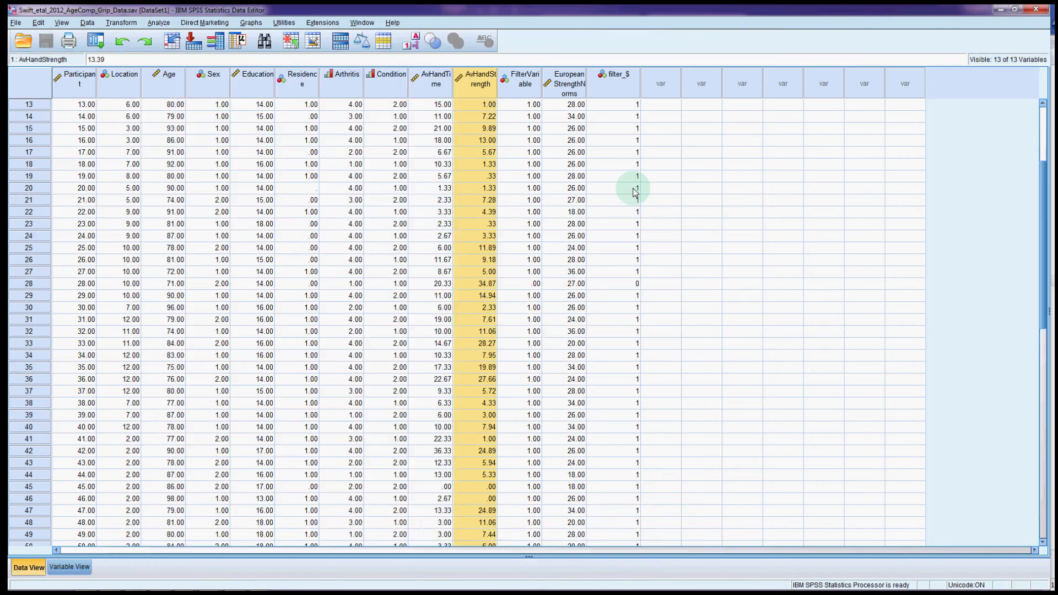
Examine the AvHandStrength group statistics, Levene's test and t-test results in the output, together with the boxplot by Condition.
left_click(301, 460)
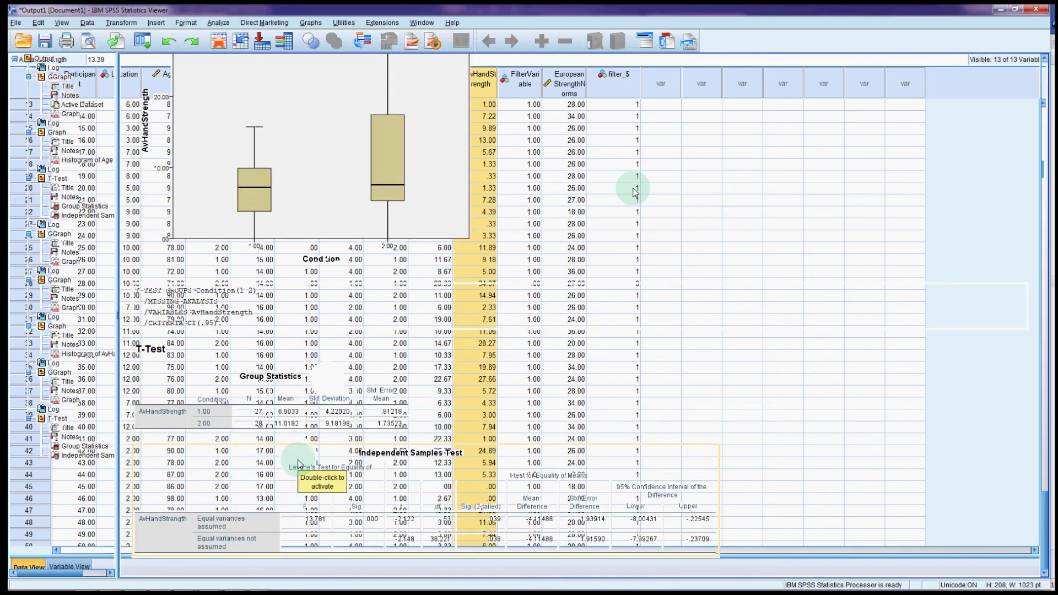
left_click(262, 394)
left_click(298, 412)
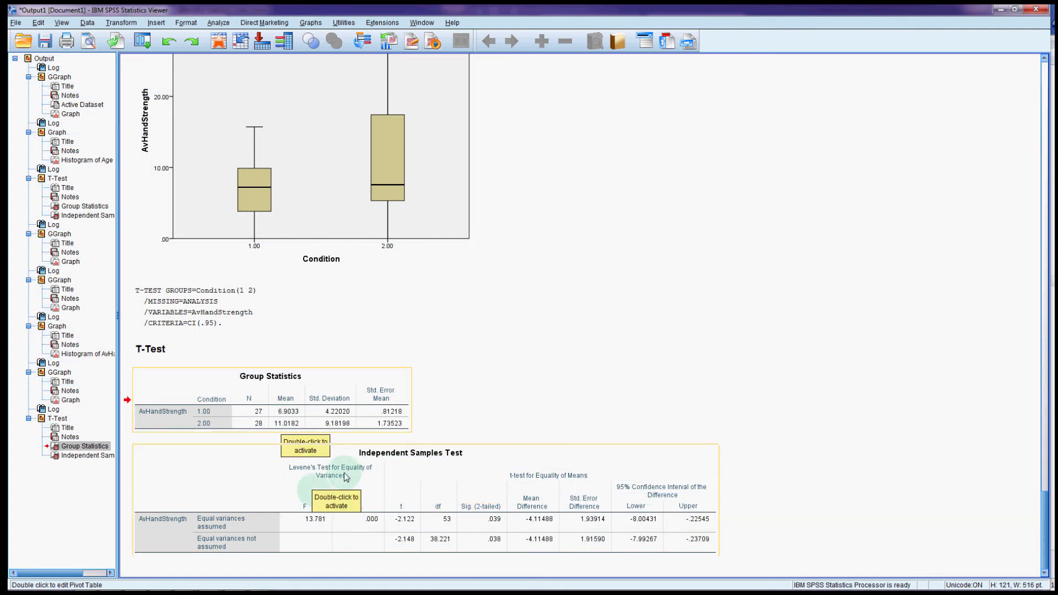
scroll(249, 223, "up", 3)
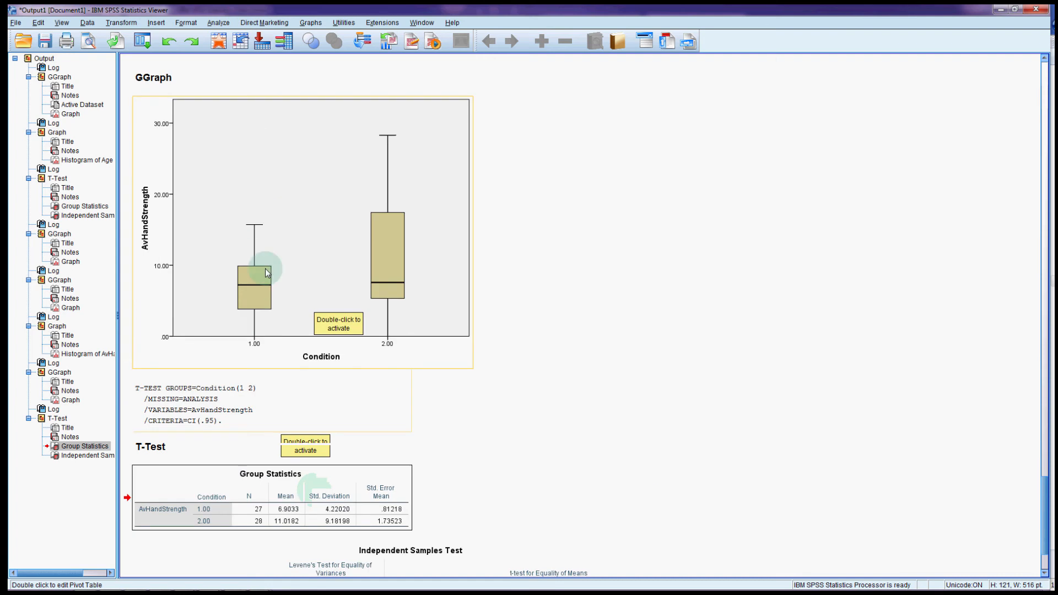
scroll(266, 269, "down", 3)
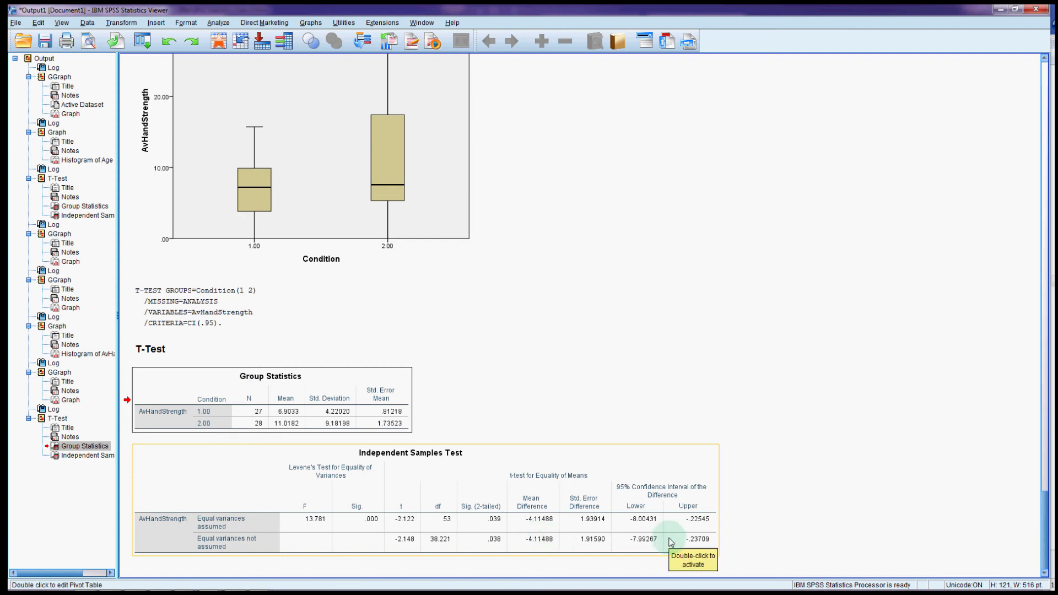
left_click(532, 545)
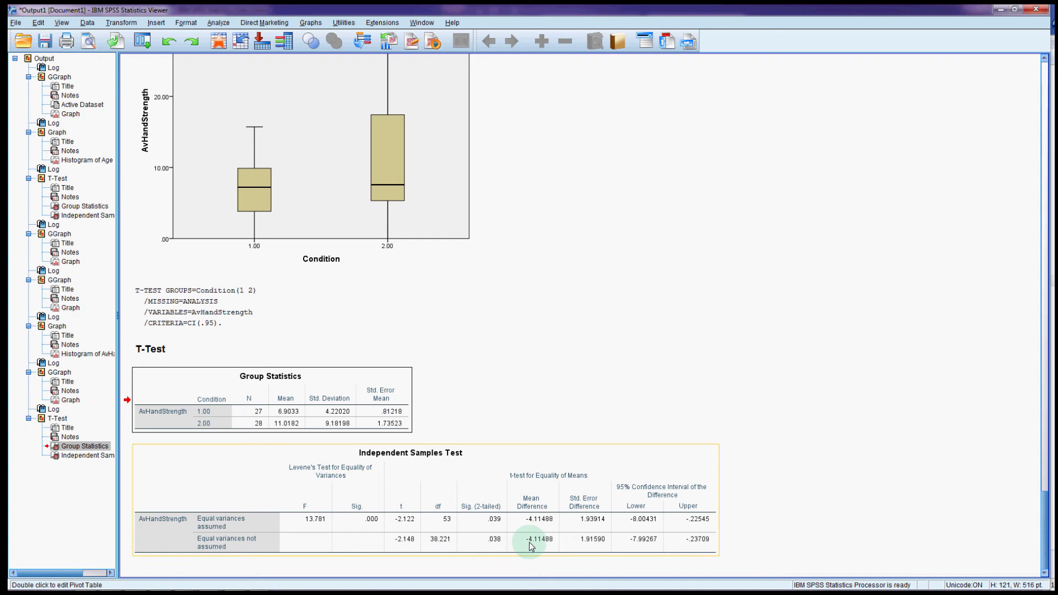
left_click(370, 210)
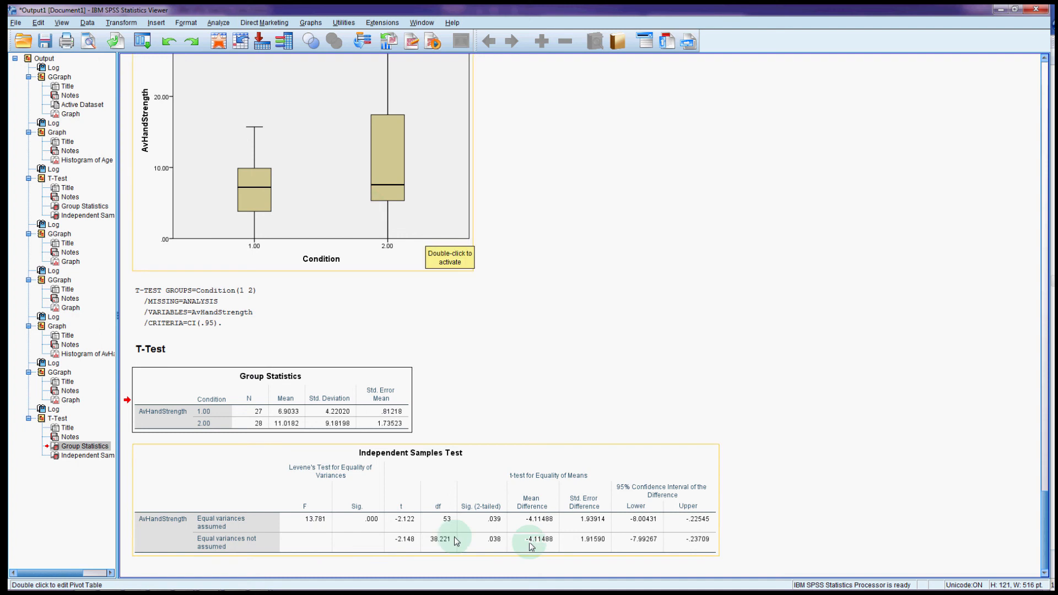
left_click(438, 512)
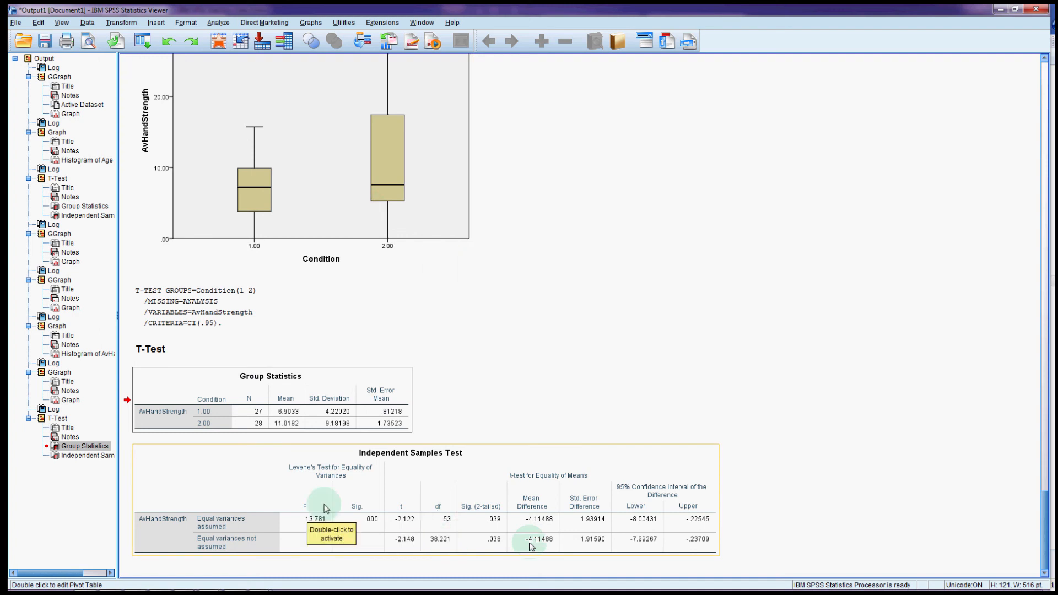
Switch to the BMJ Open article in Chrome and examine Figure 1 on hand grip strength by condition.
mouse_move(284, 592)
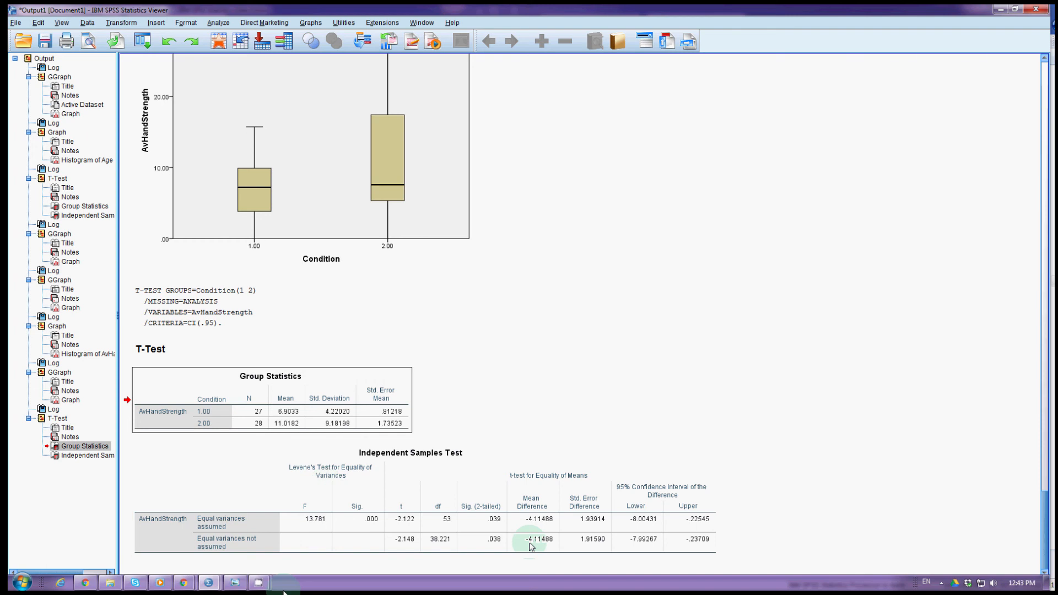
left_click(531, 546)
mouse_move(188, 586)
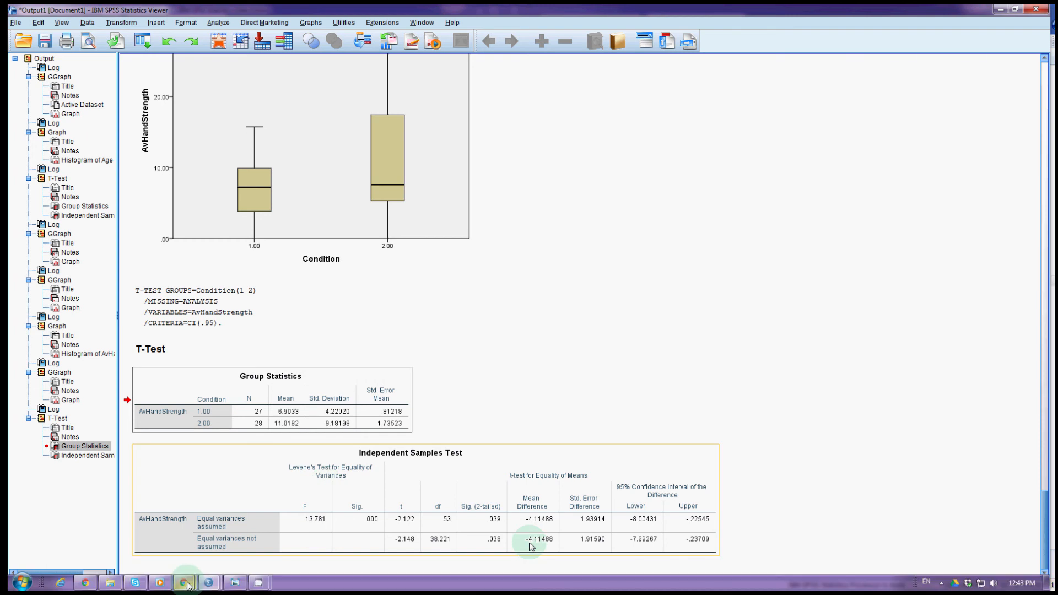
left_click(221, 496)
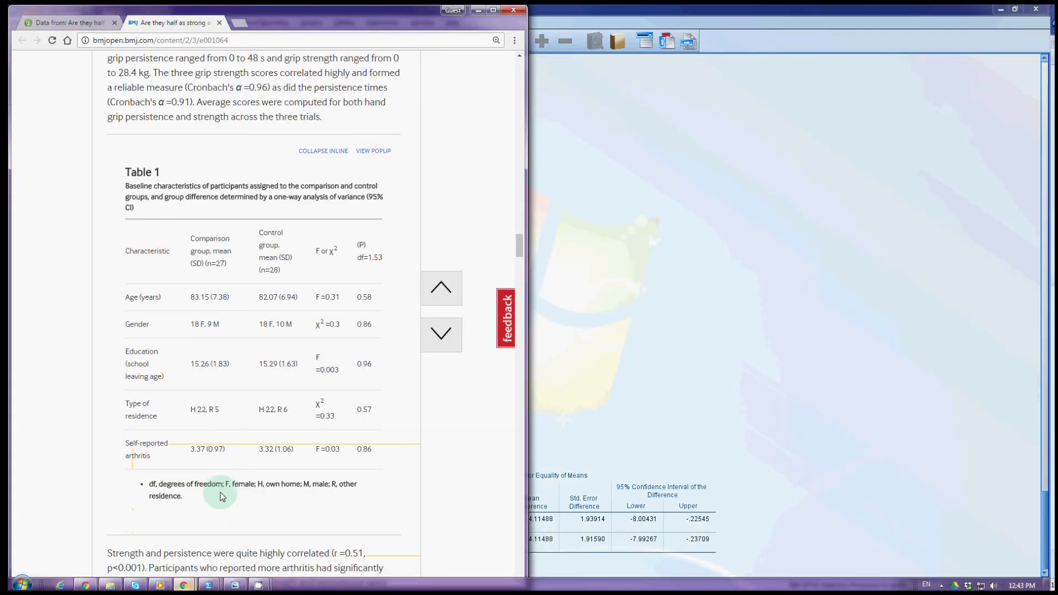
scroll(280, 411, "down", 10)
scroll(280, 408, "down", 5)
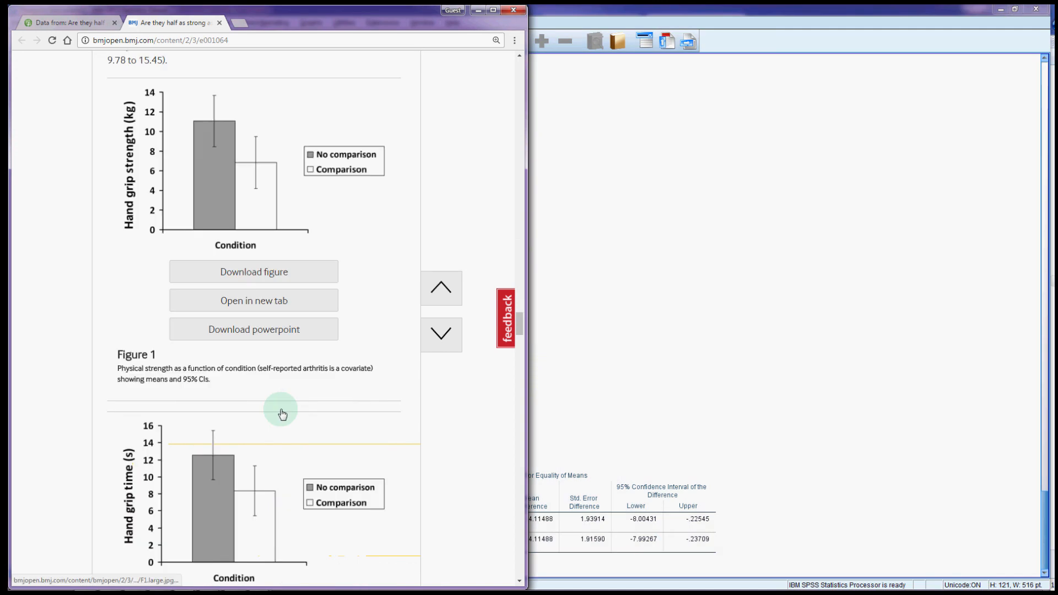
left_click(531, 546)
key("alt+Tab")
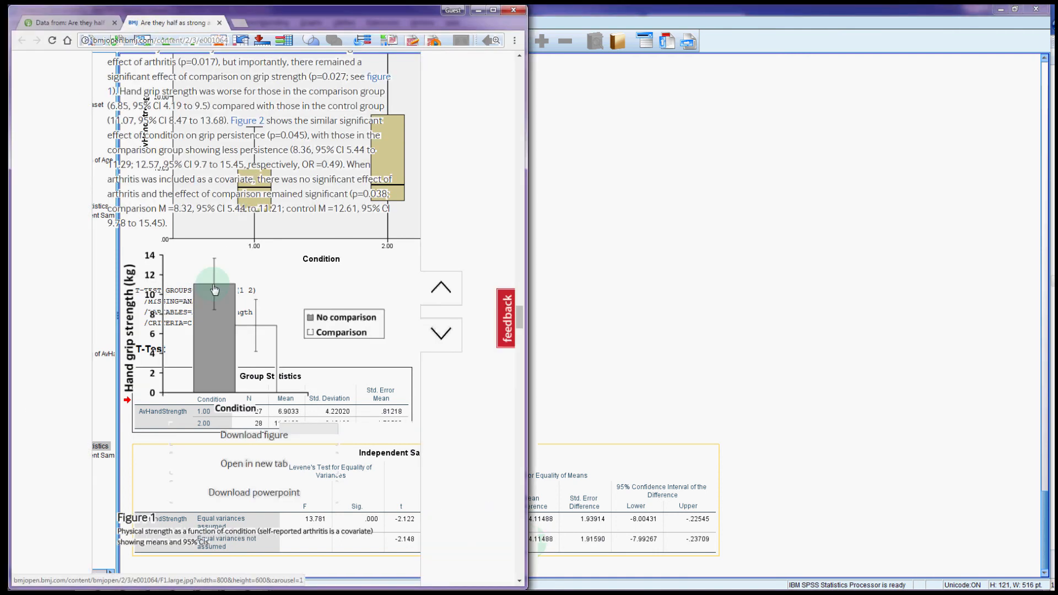
Switch to the SPSS data file and create a simple error bar chart of mean AvHandStrength by Condition with 95% confidence intervals.
mouse_move(232, 586)
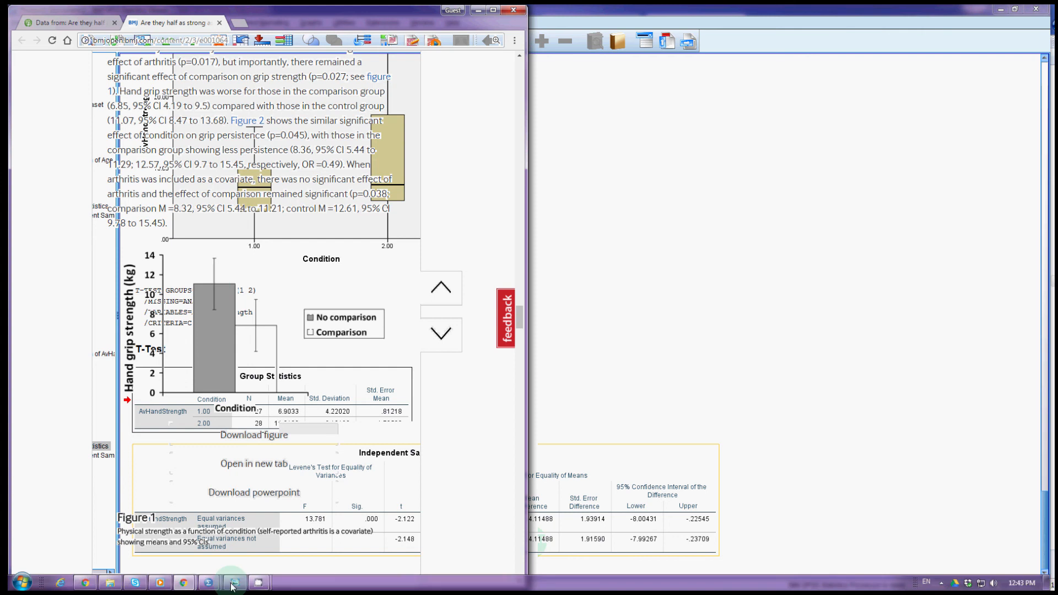
left_click(239, 497)
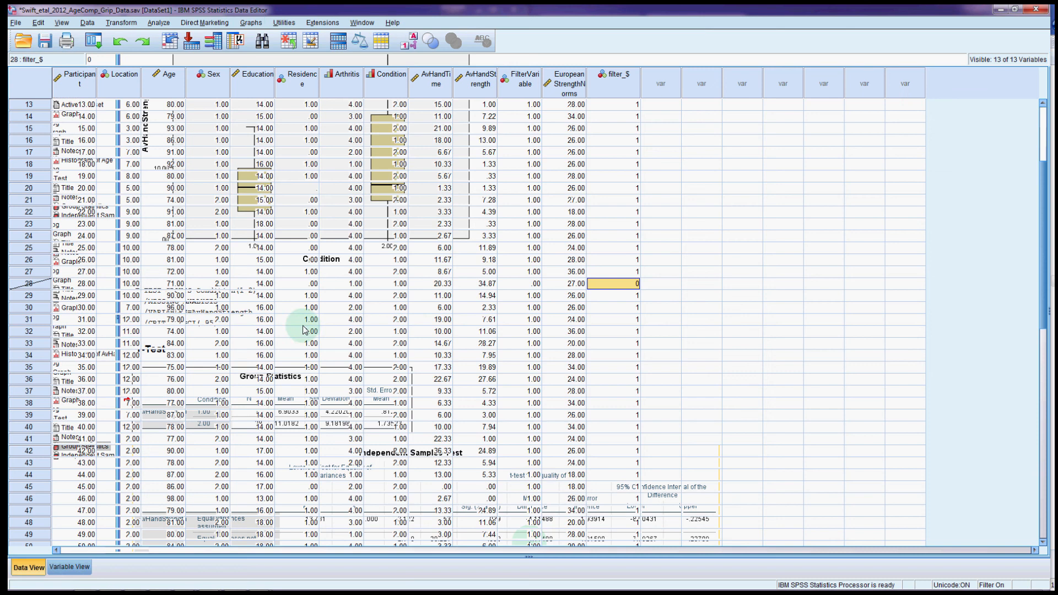
left_click(249, 24)
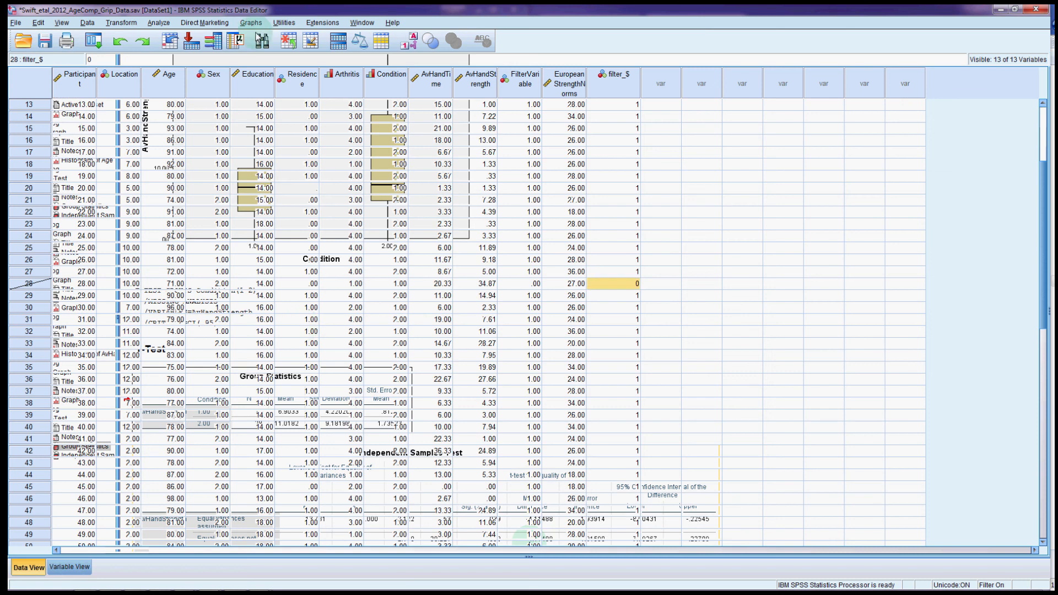
left_click(257, 36)
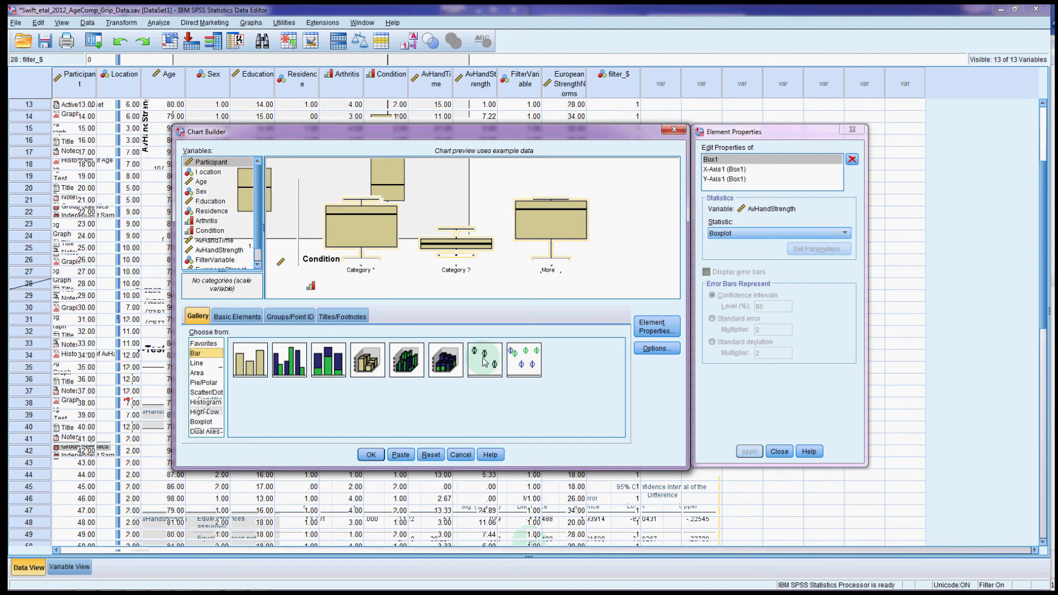
left_click_drag(484, 363, 360, 208)
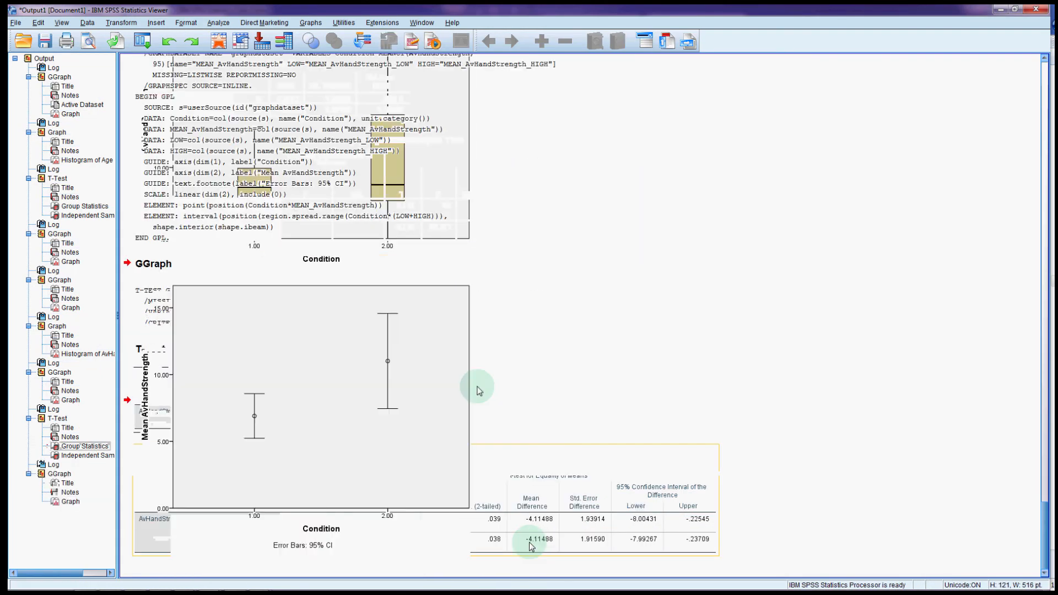
Examine the means and 95% confidence intervals of both conditions in the error bar chart, along with the t-test table.
left_click(260, 409)
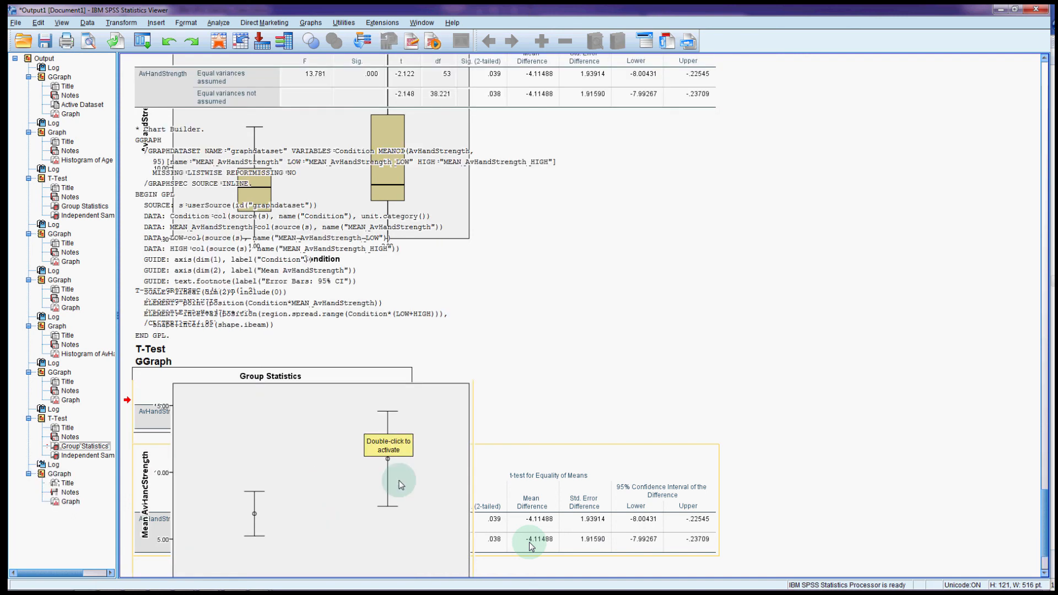
scroll(399, 480, "down", 2)
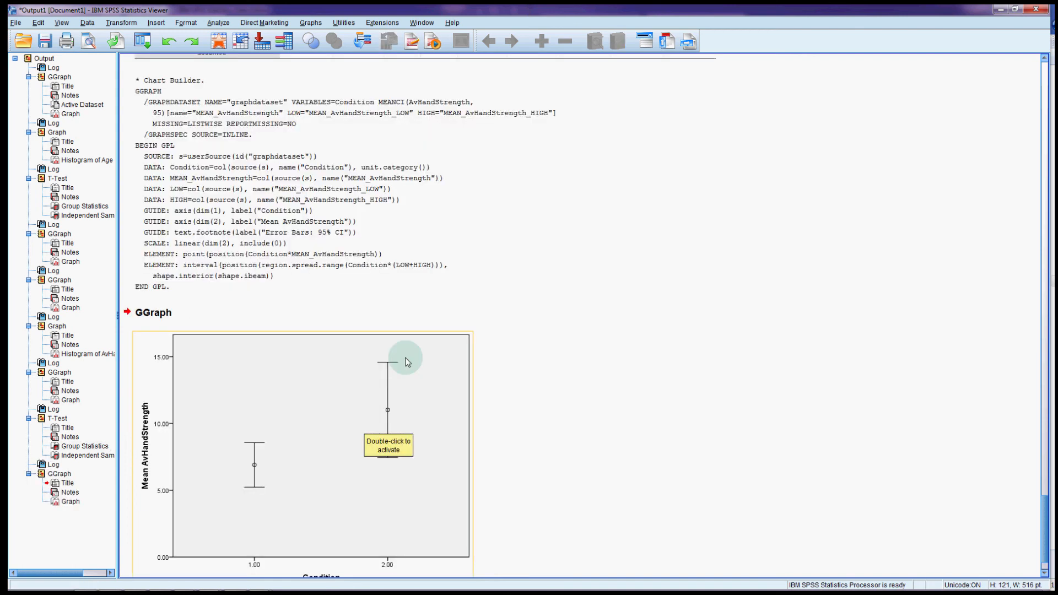
scroll(454, 213, "up", 3)
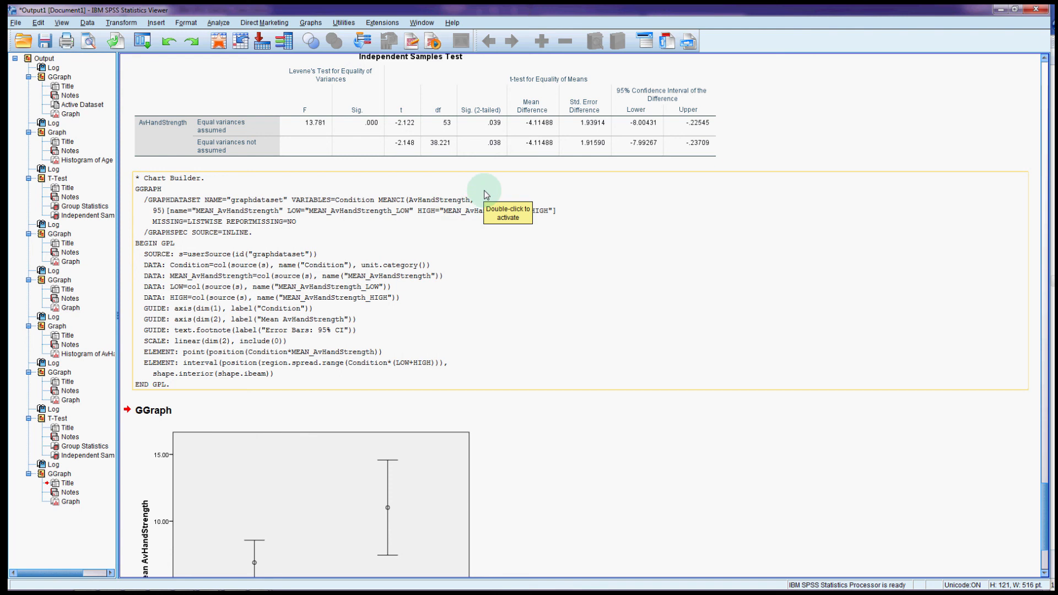
scroll(408, 362, "down", 3)
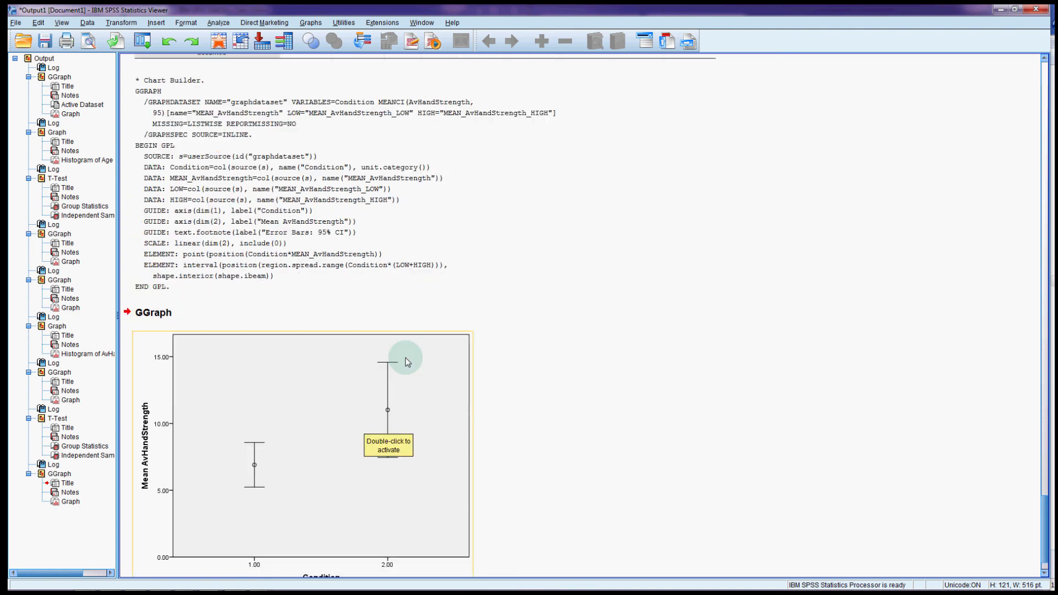
scroll(435, 355, "down", 2)
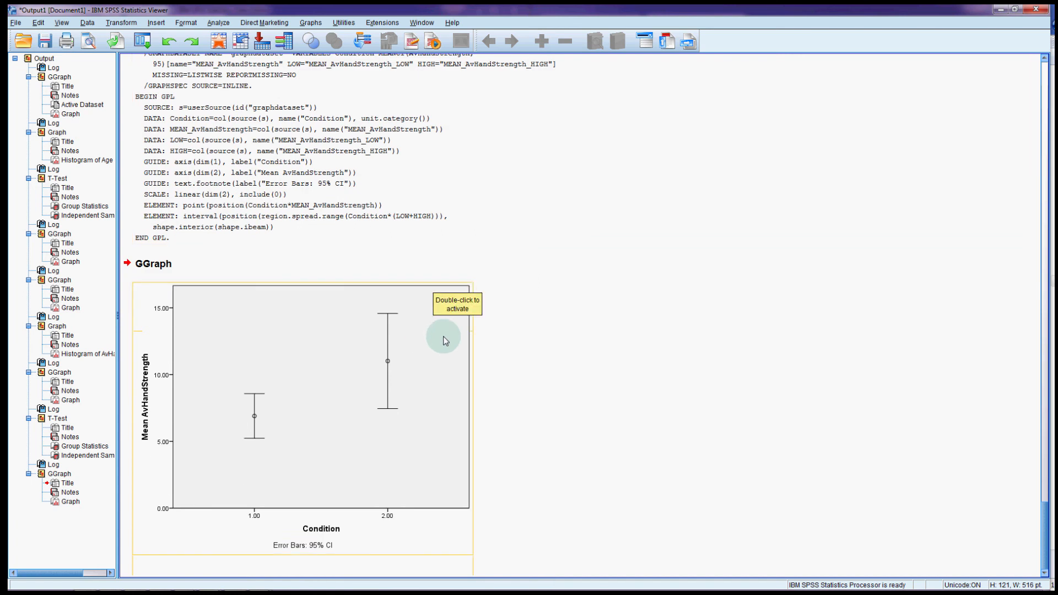
scroll(445, 341, "up", 2)
scroll(605, 367, "down", 2)
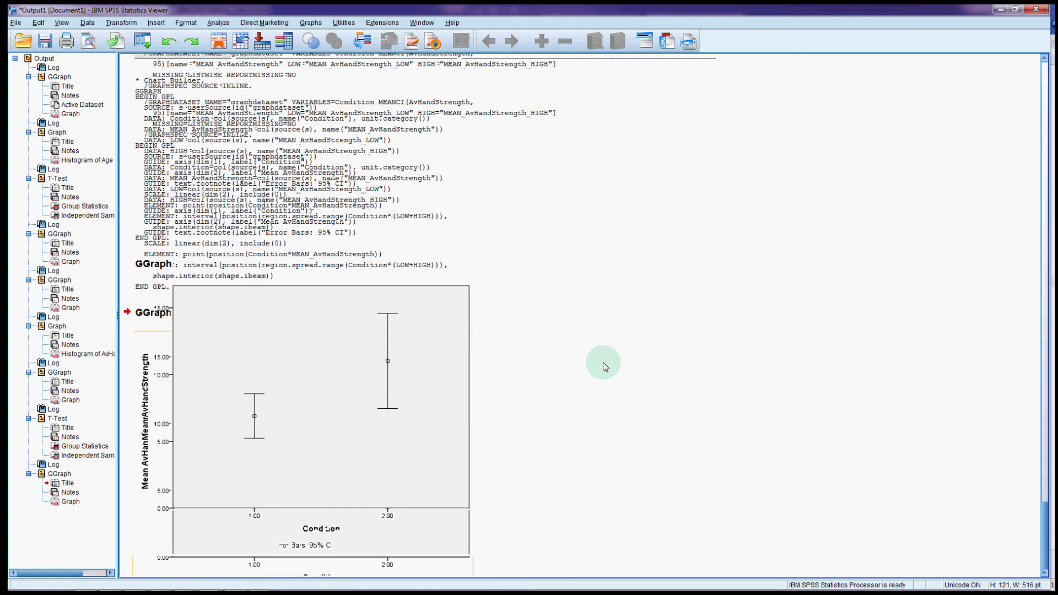